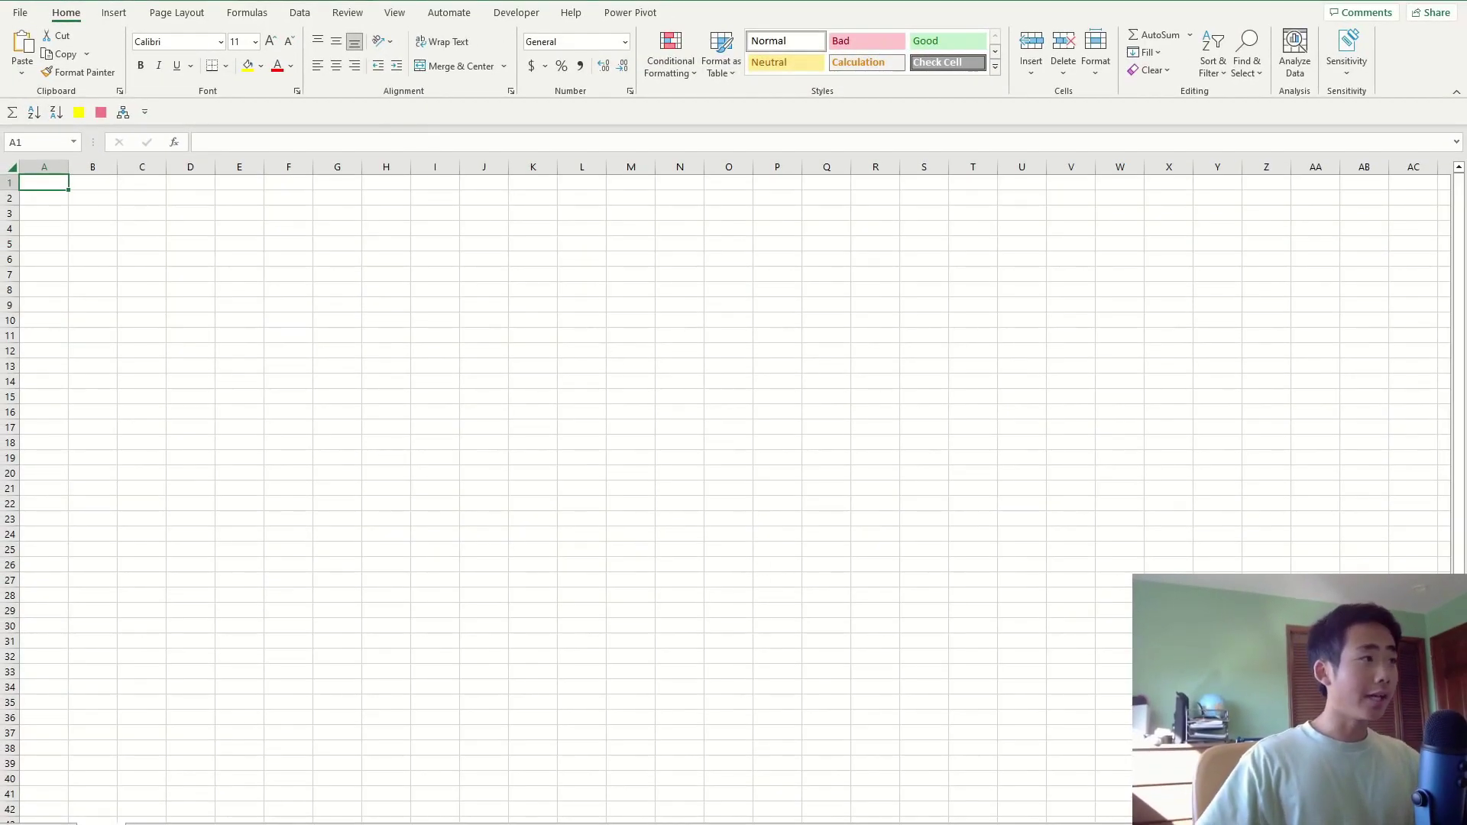
pyautogui.click(299, 12)
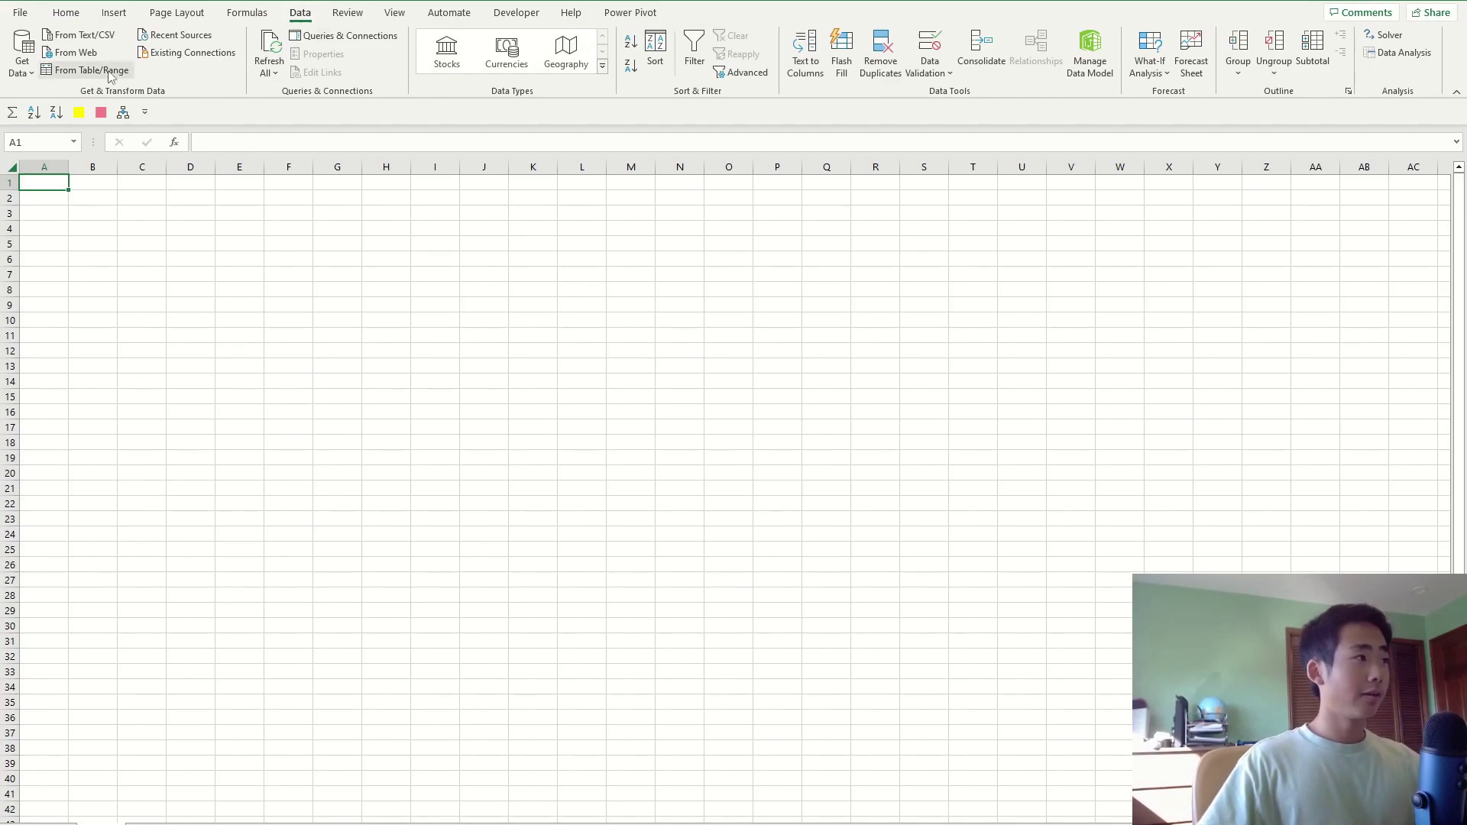
pyautogui.click(91, 55)
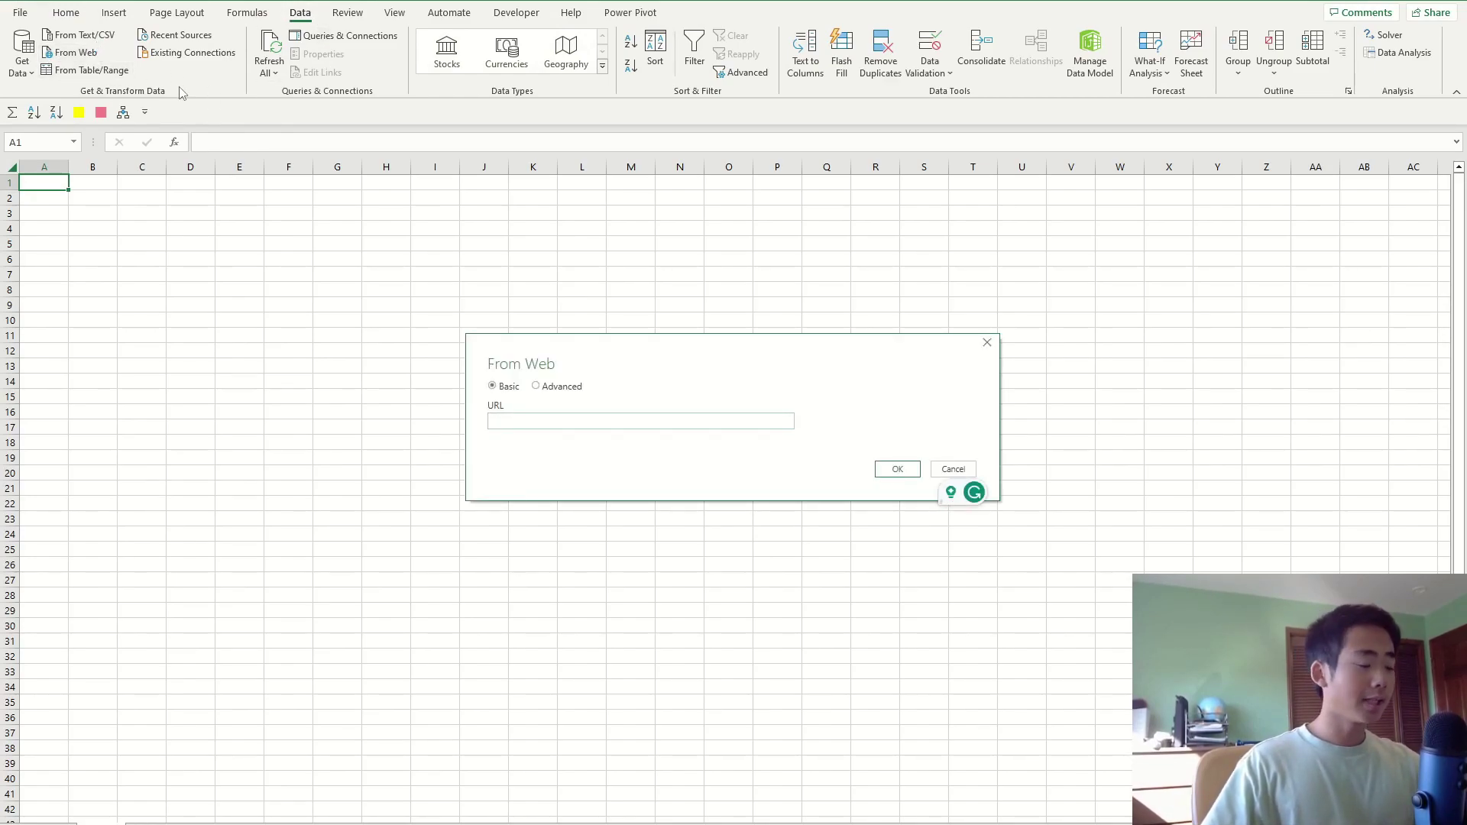
pyautogui.write('https://en.wikipedia.org/wiki/List_of_best-selling_video_games')
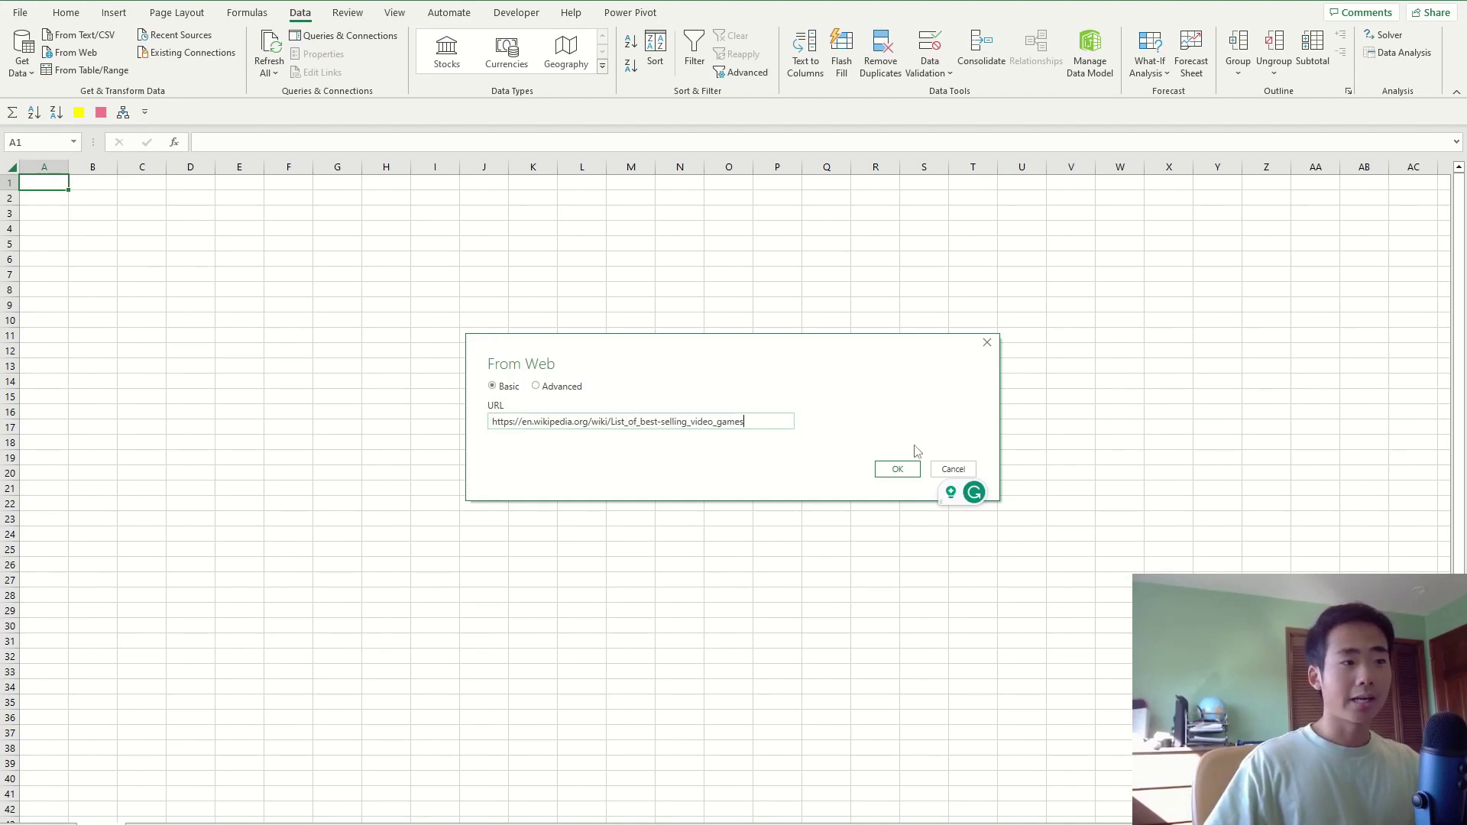
# Connect to the Wikipedia page, compare the Document, List, Table 1 and Table 2 previews, and choose List
pyautogui.click(907, 469)
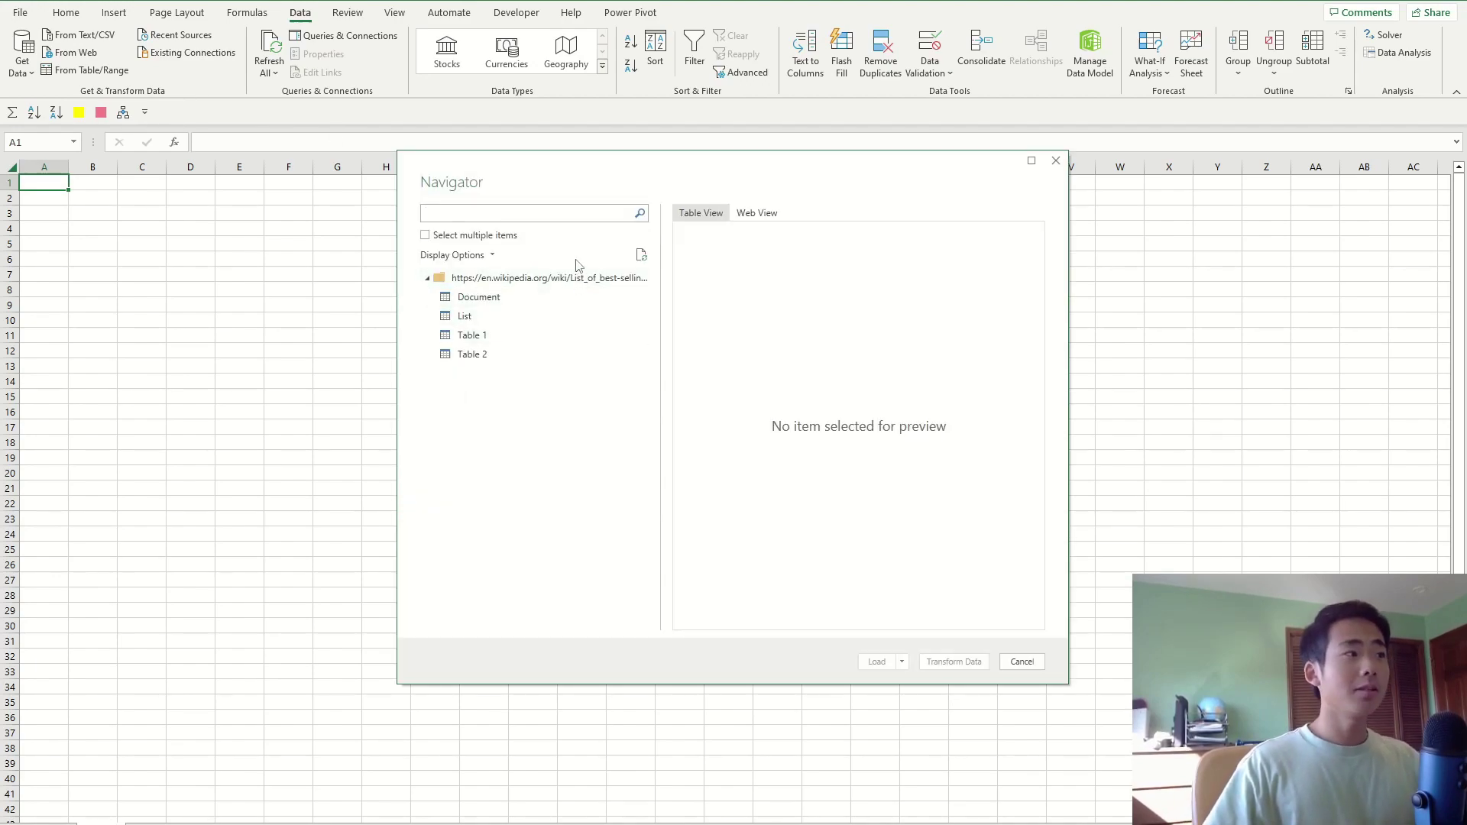
pyautogui.click(506, 299)
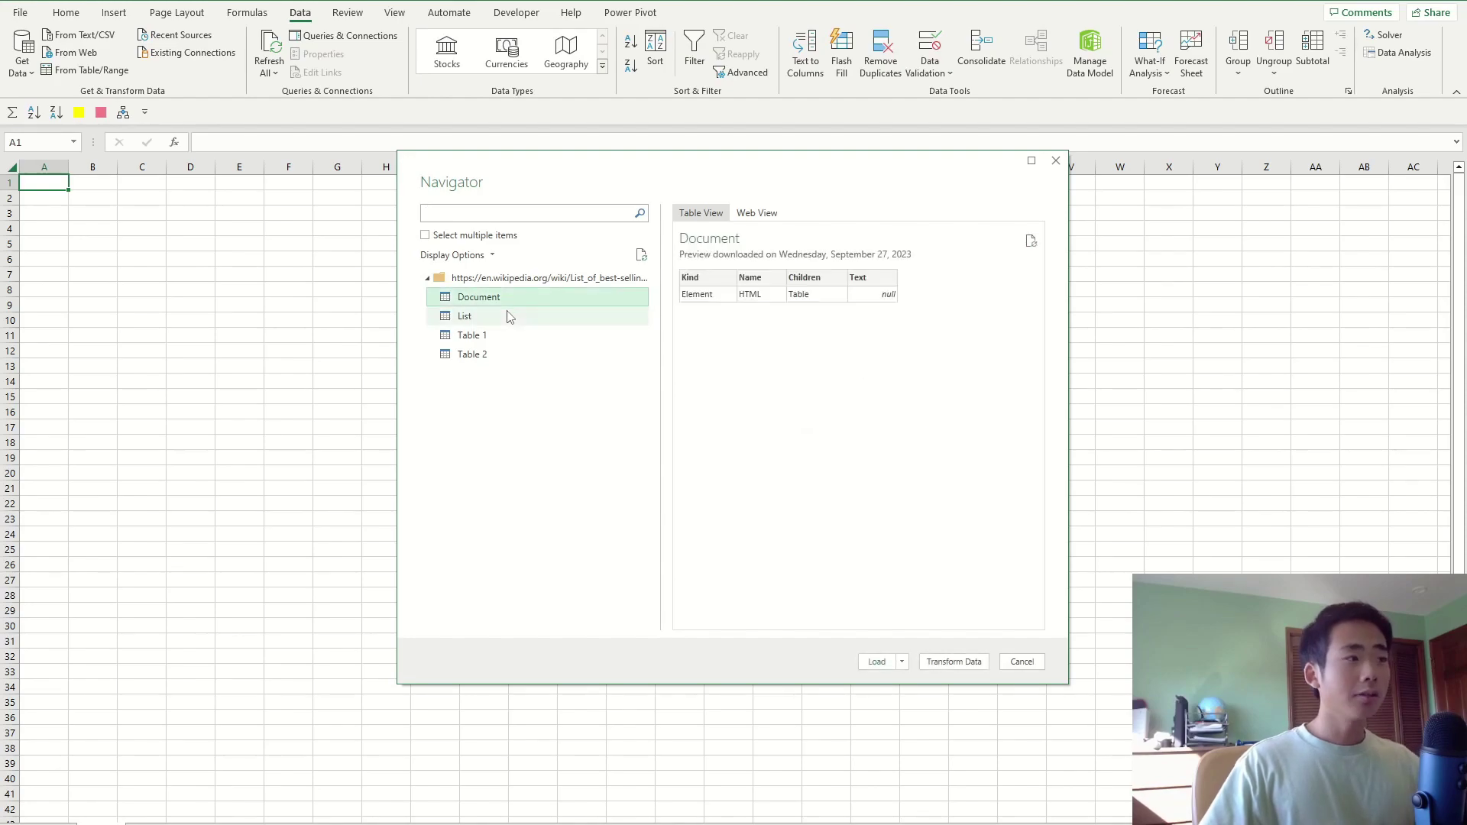
pyautogui.click(506, 317)
pyautogui.click(500, 355)
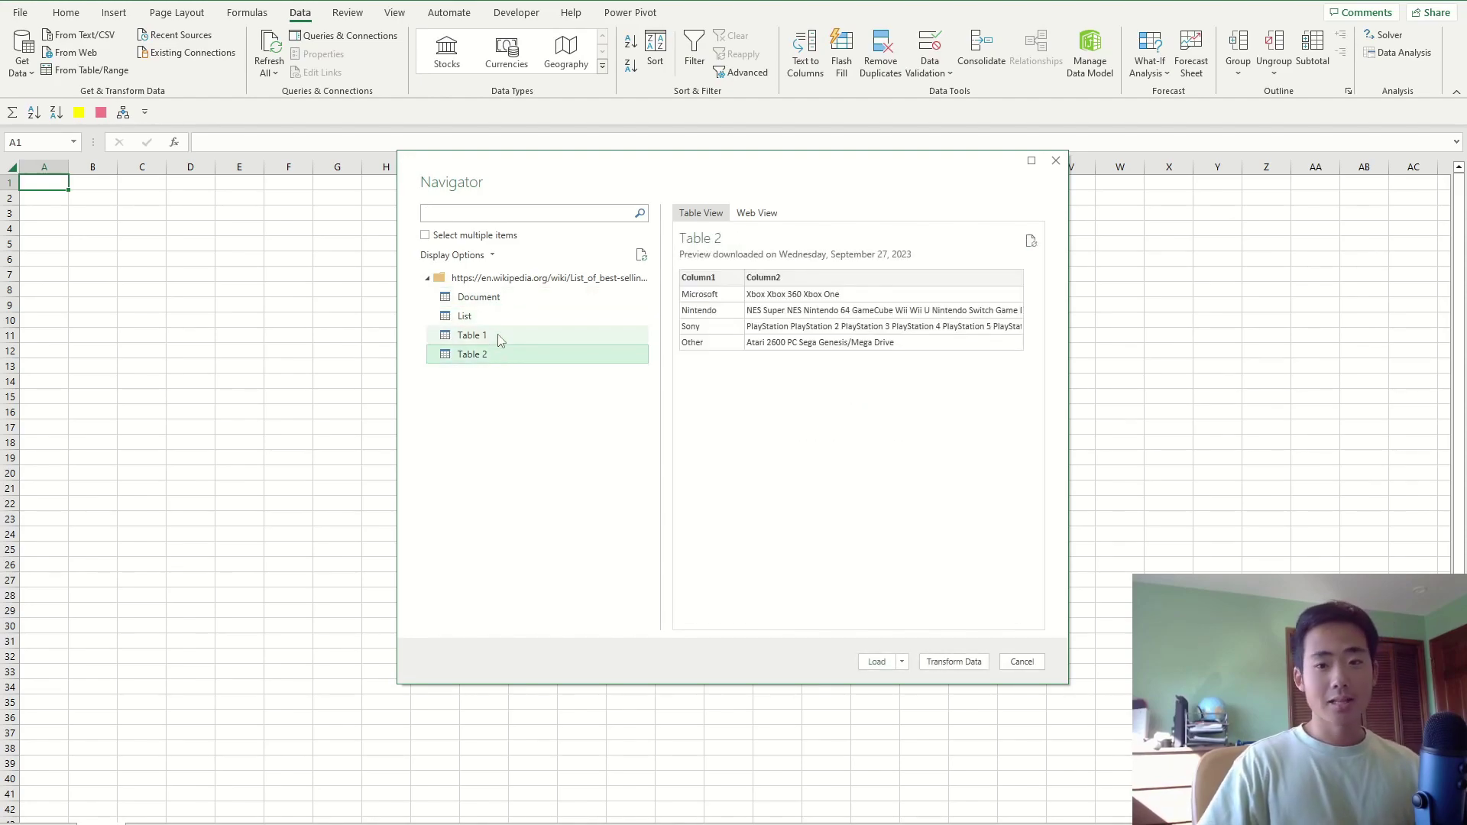
pyautogui.click(504, 304)
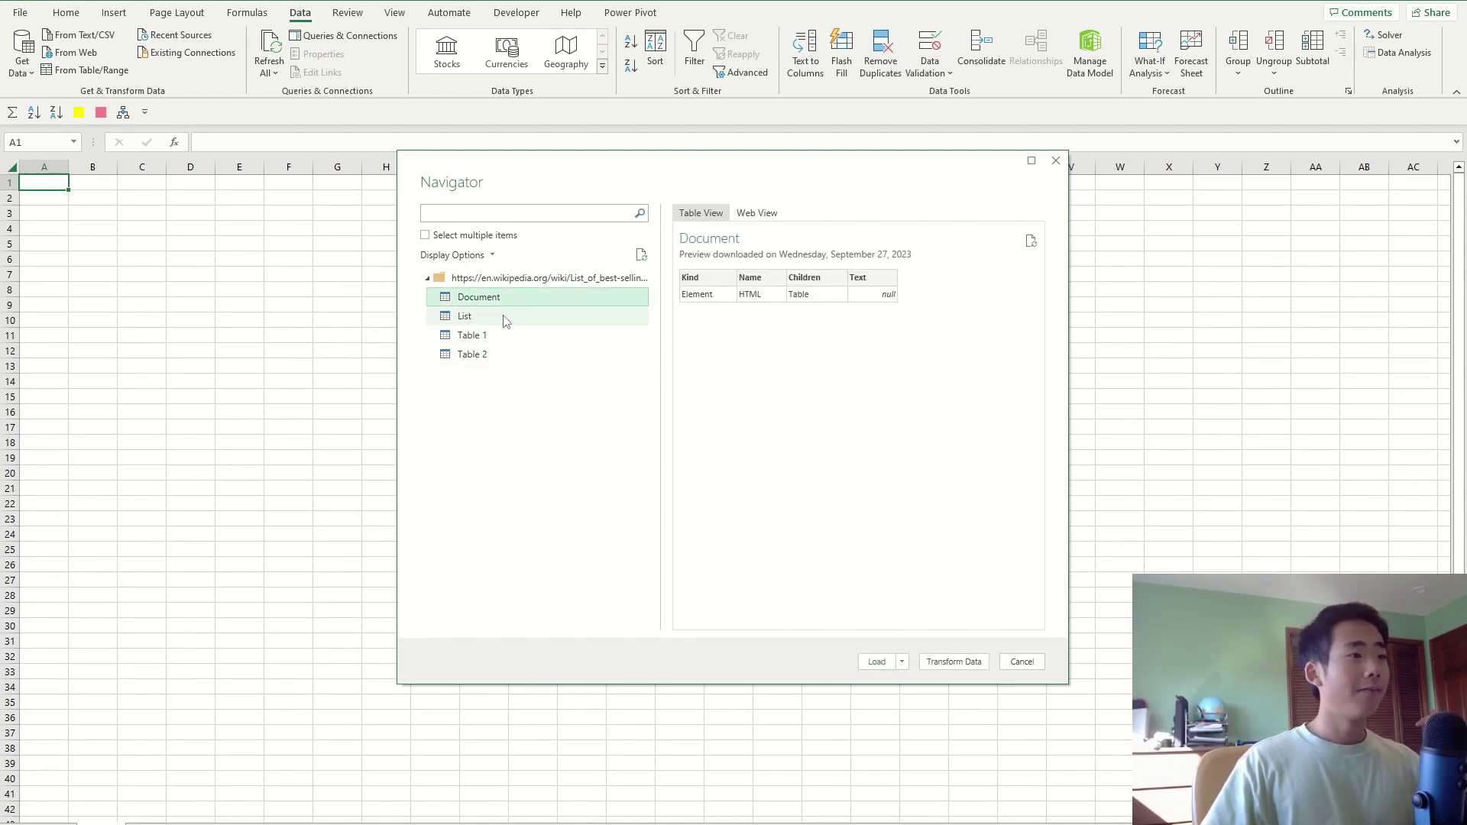
pyautogui.click(504, 319)
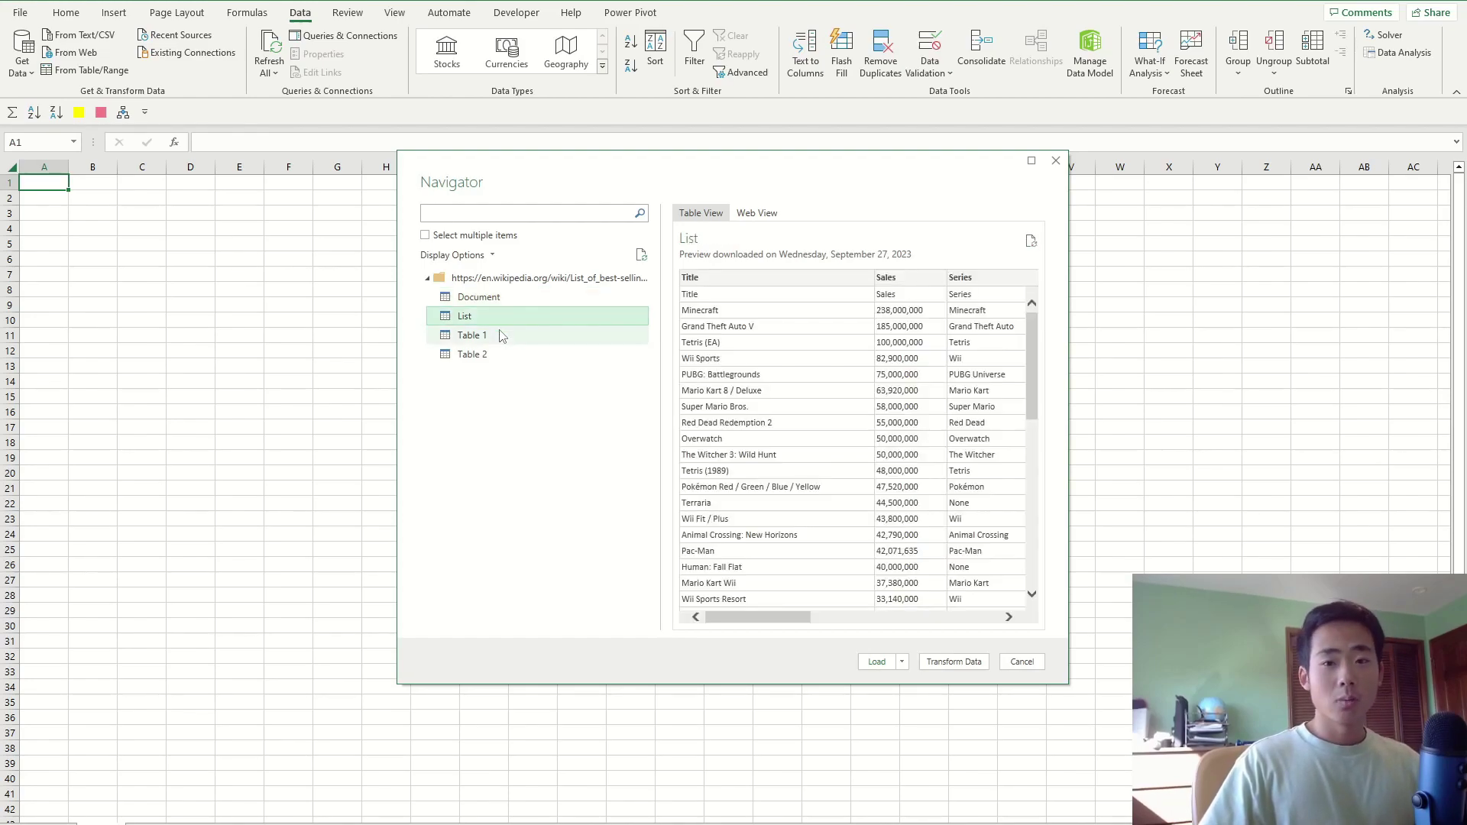
pyautogui.click(501, 336)
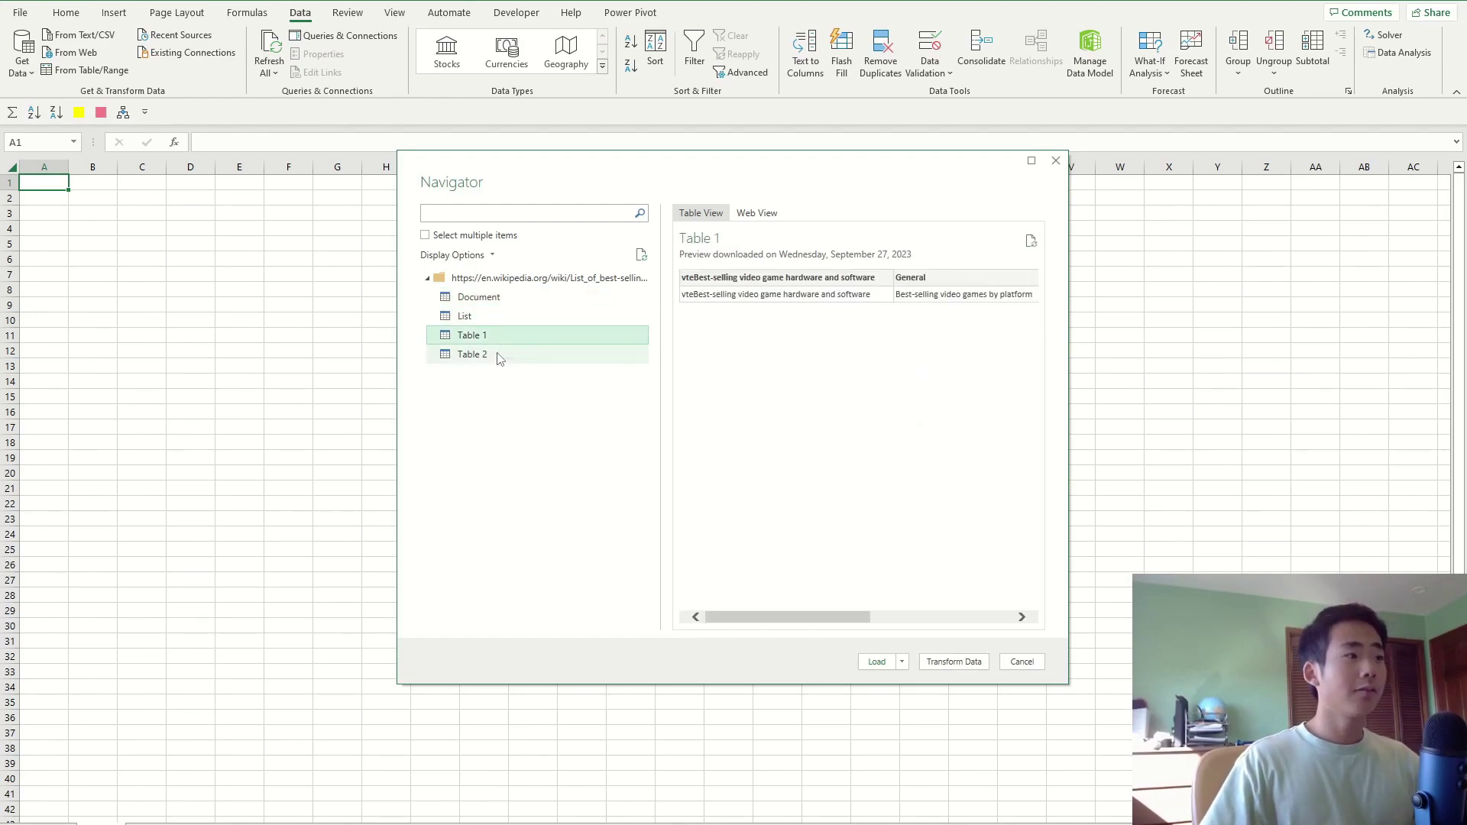
pyautogui.click(499, 358)
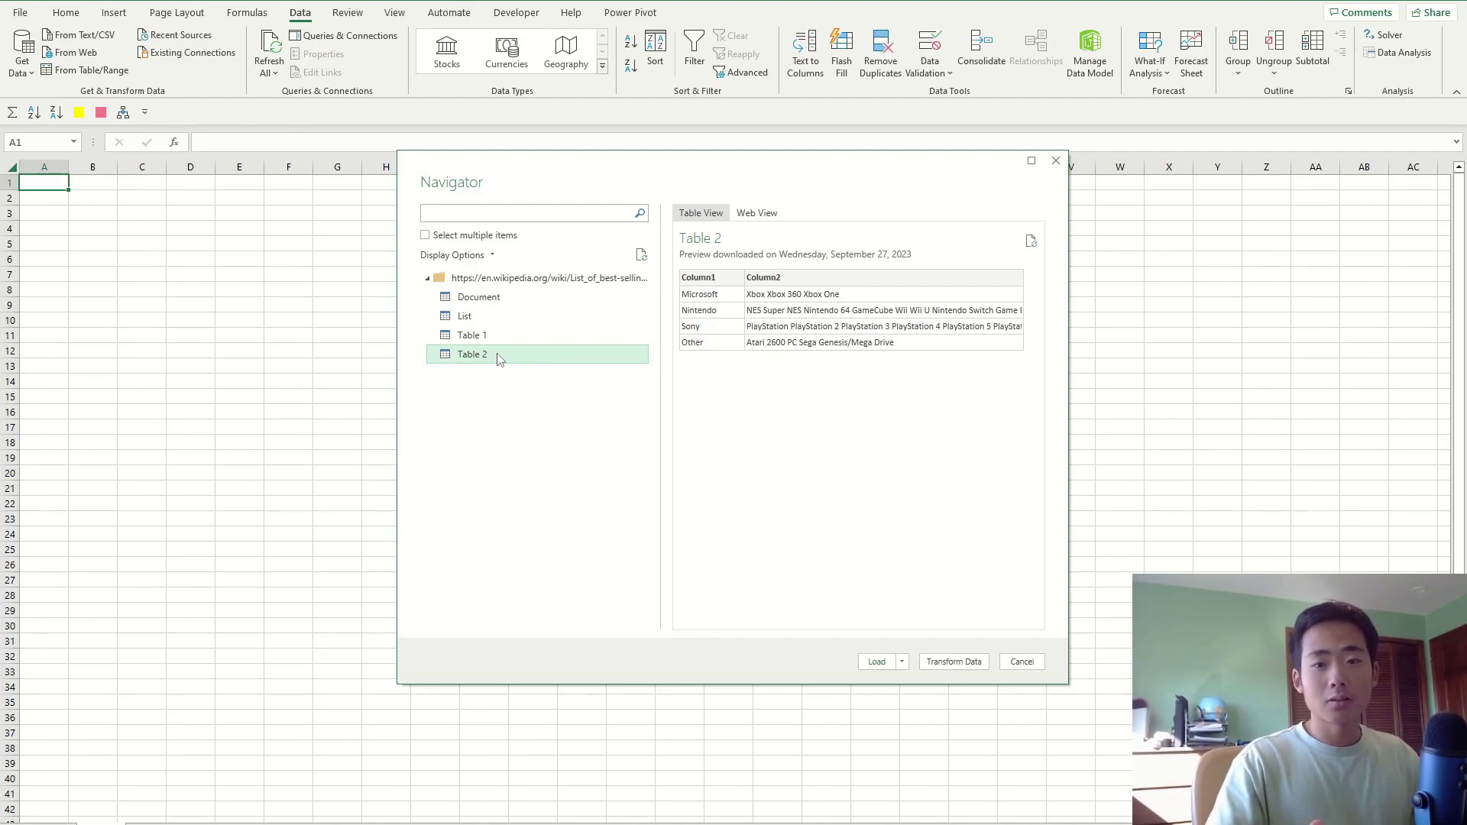
pyautogui.click(517, 304)
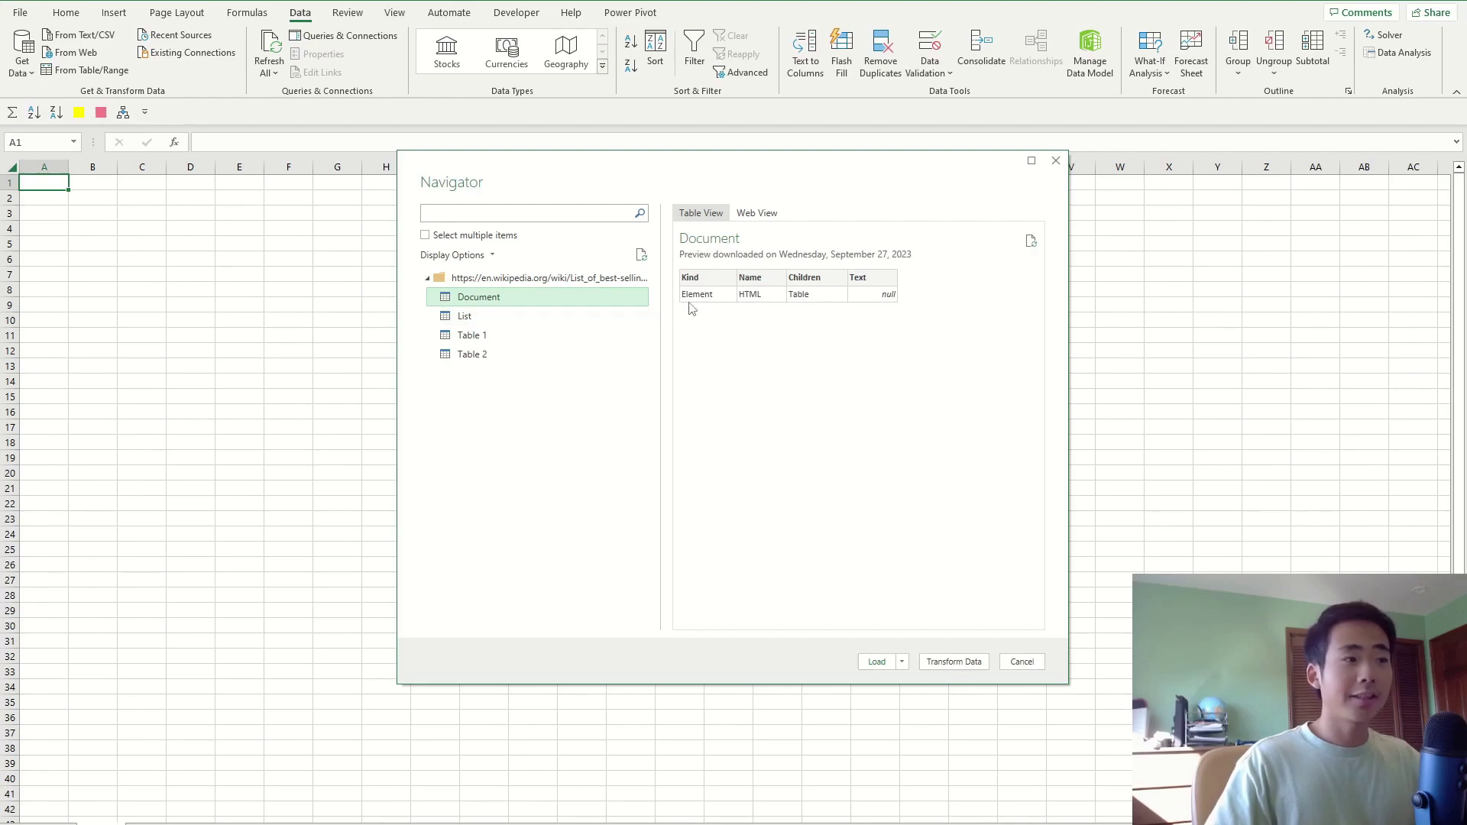
pyautogui.click(587, 323)
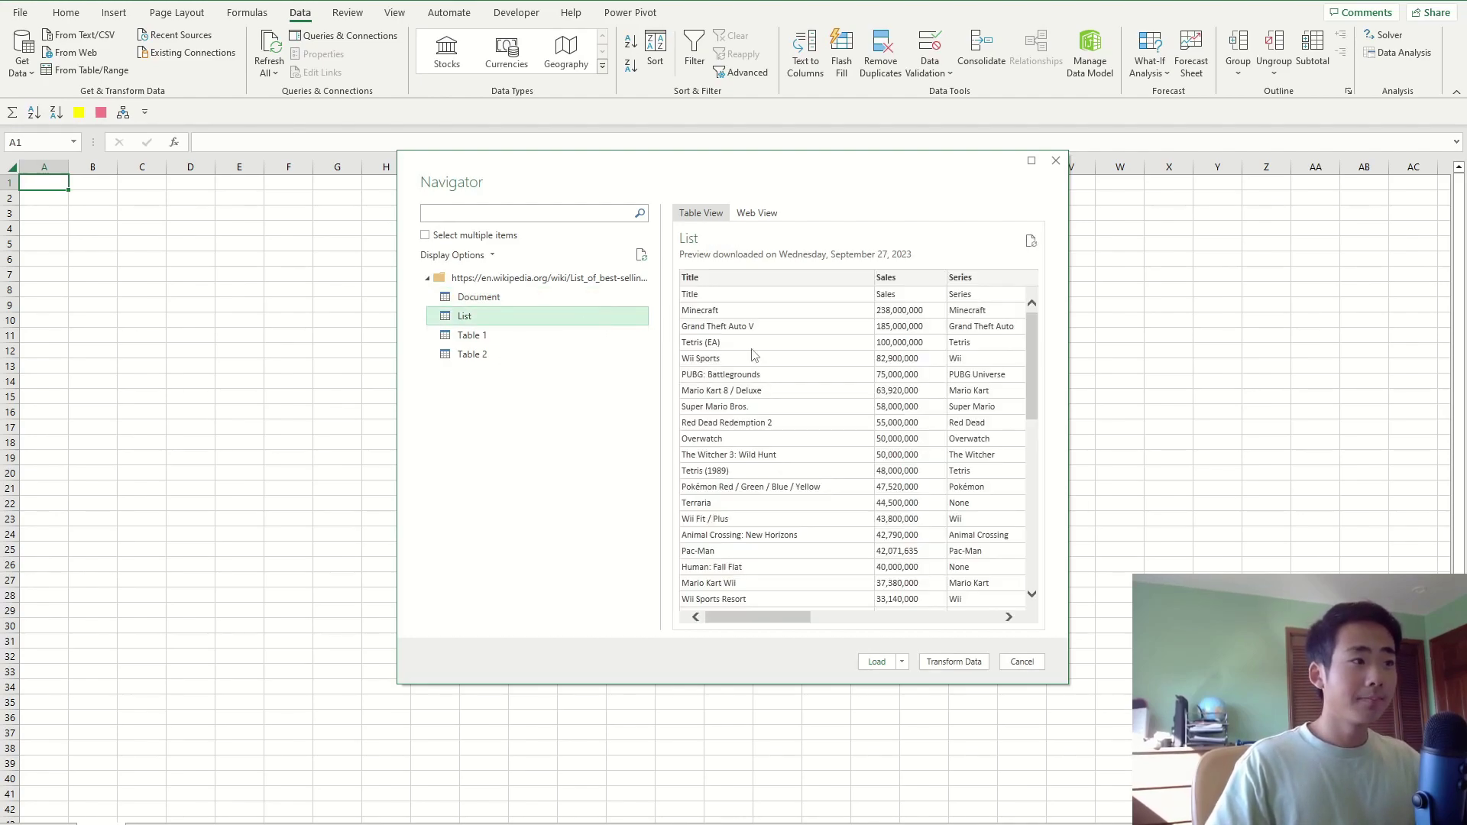
pyautogui.moveTo(758, 616); pyautogui.dragTo(634, 621)
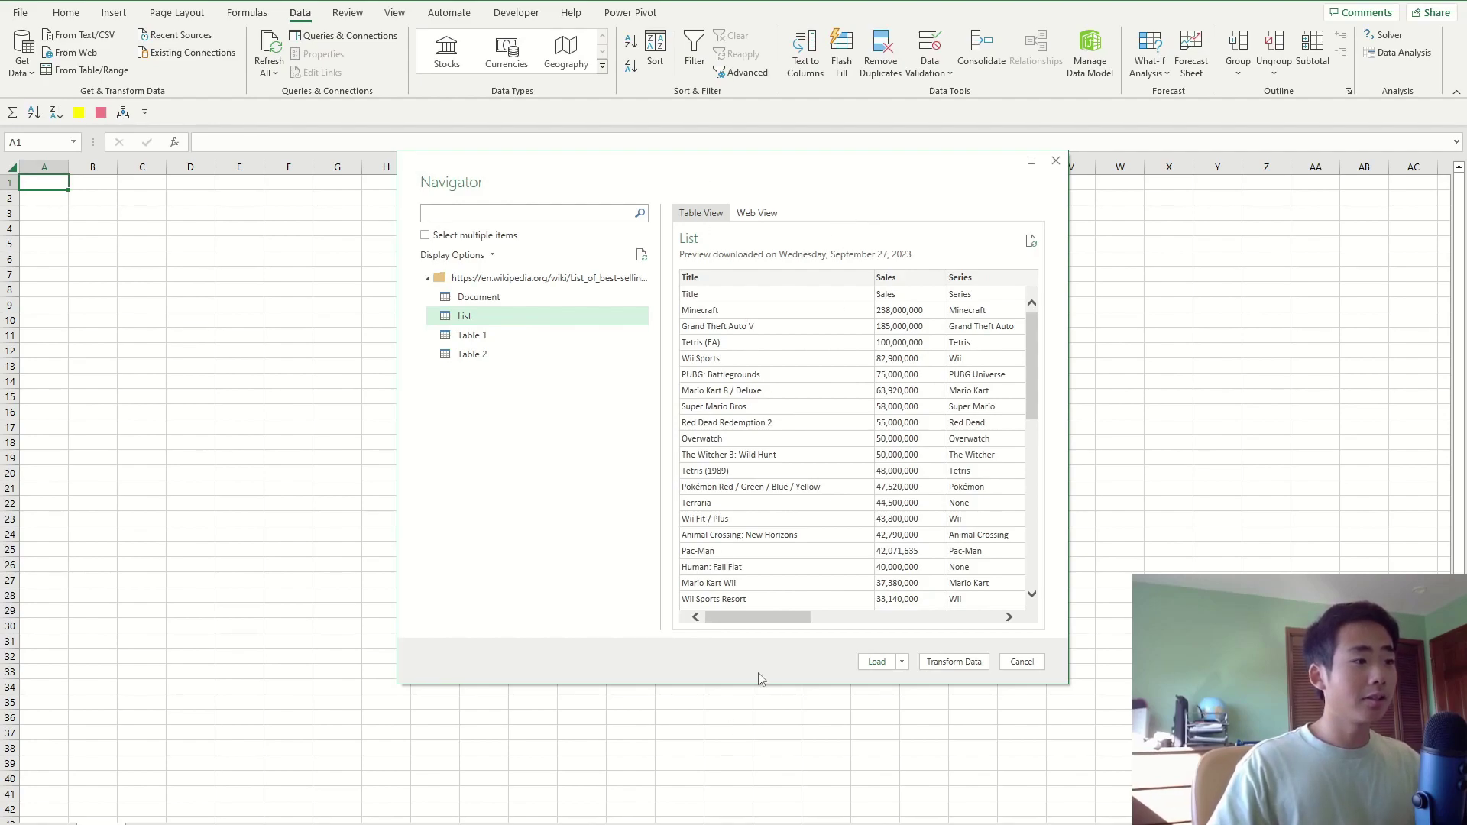
pyautogui.moveTo(773, 621); pyautogui.dragTo(952, 626)
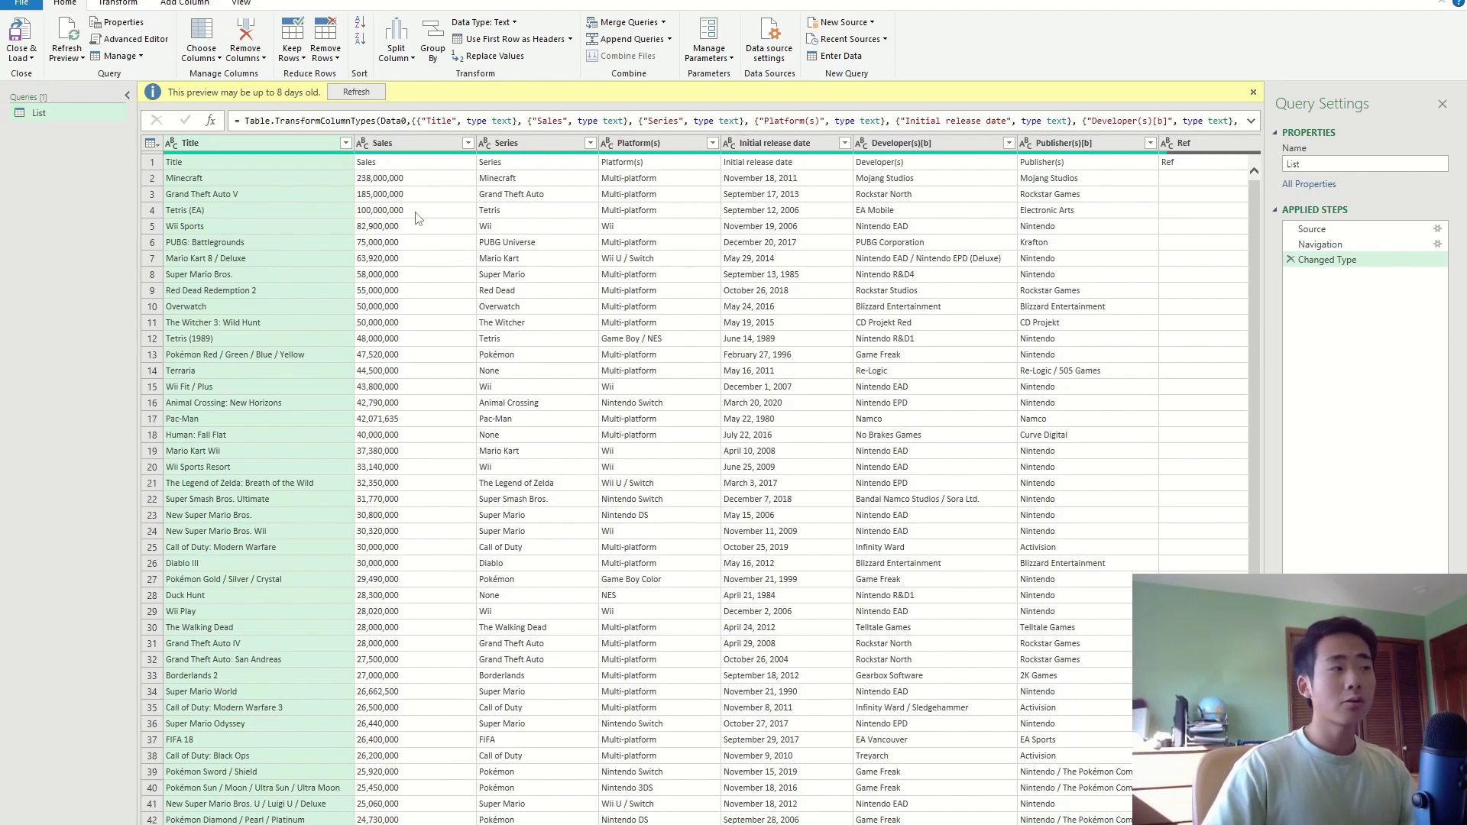
# Inspect row 1's Title and Sales cells, which repeat the column headers
pyautogui.click(248, 164)
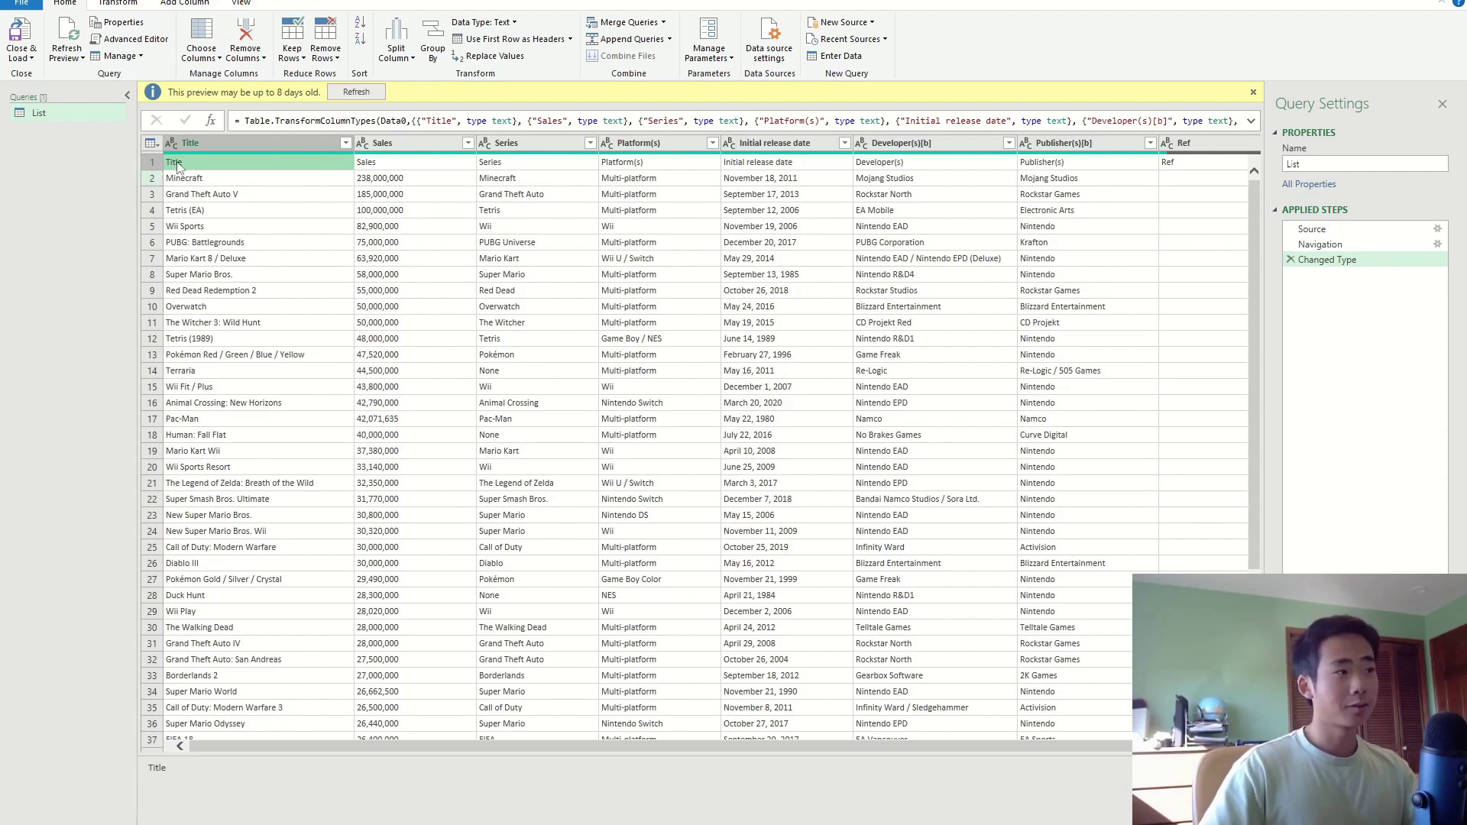
pyautogui.click(396, 162)
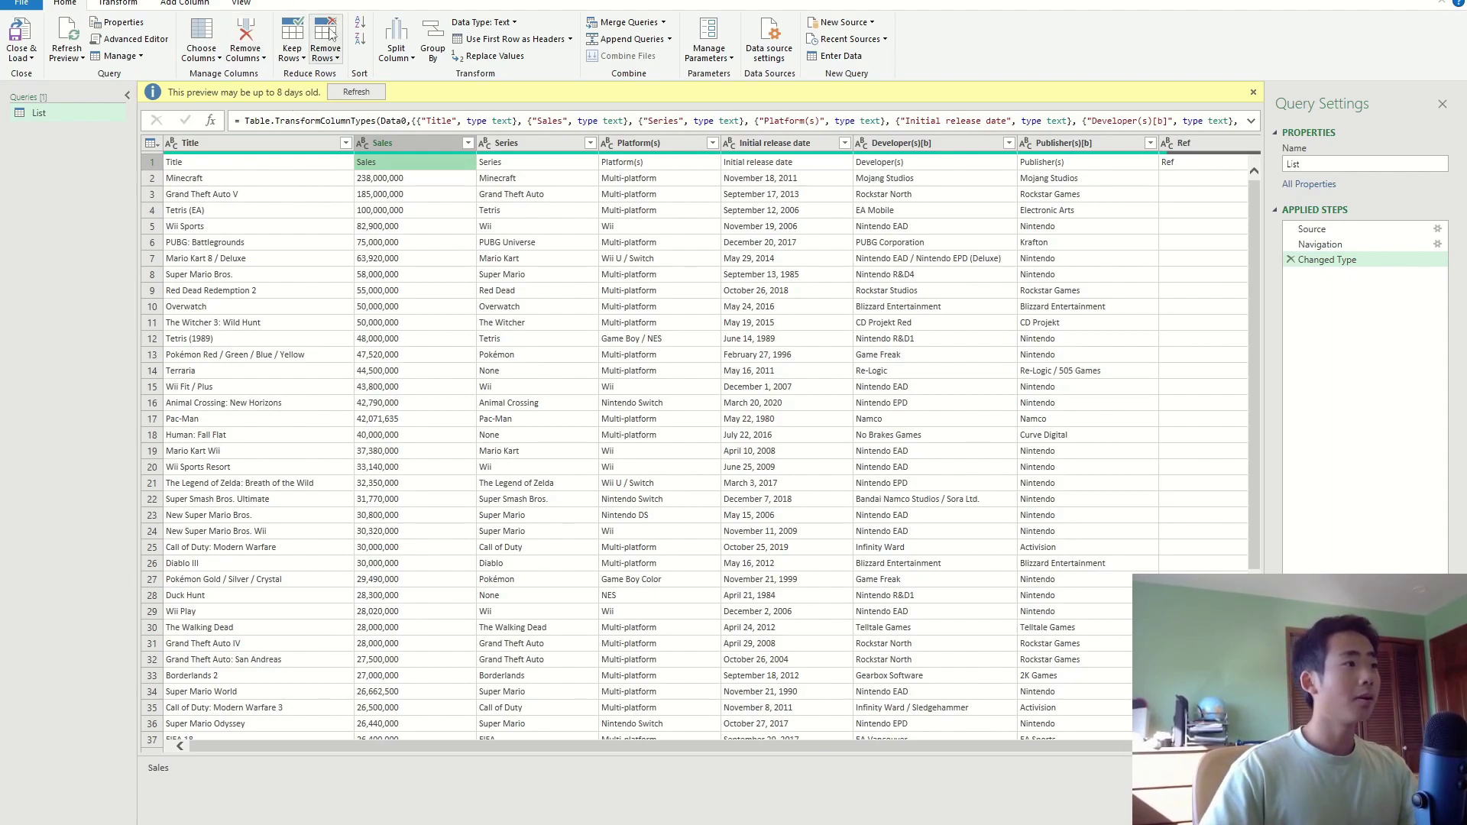
# Remove the top 1 row so the List table begins with Minecraft, and recheck that step's settings
pyautogui.click(334, 52)
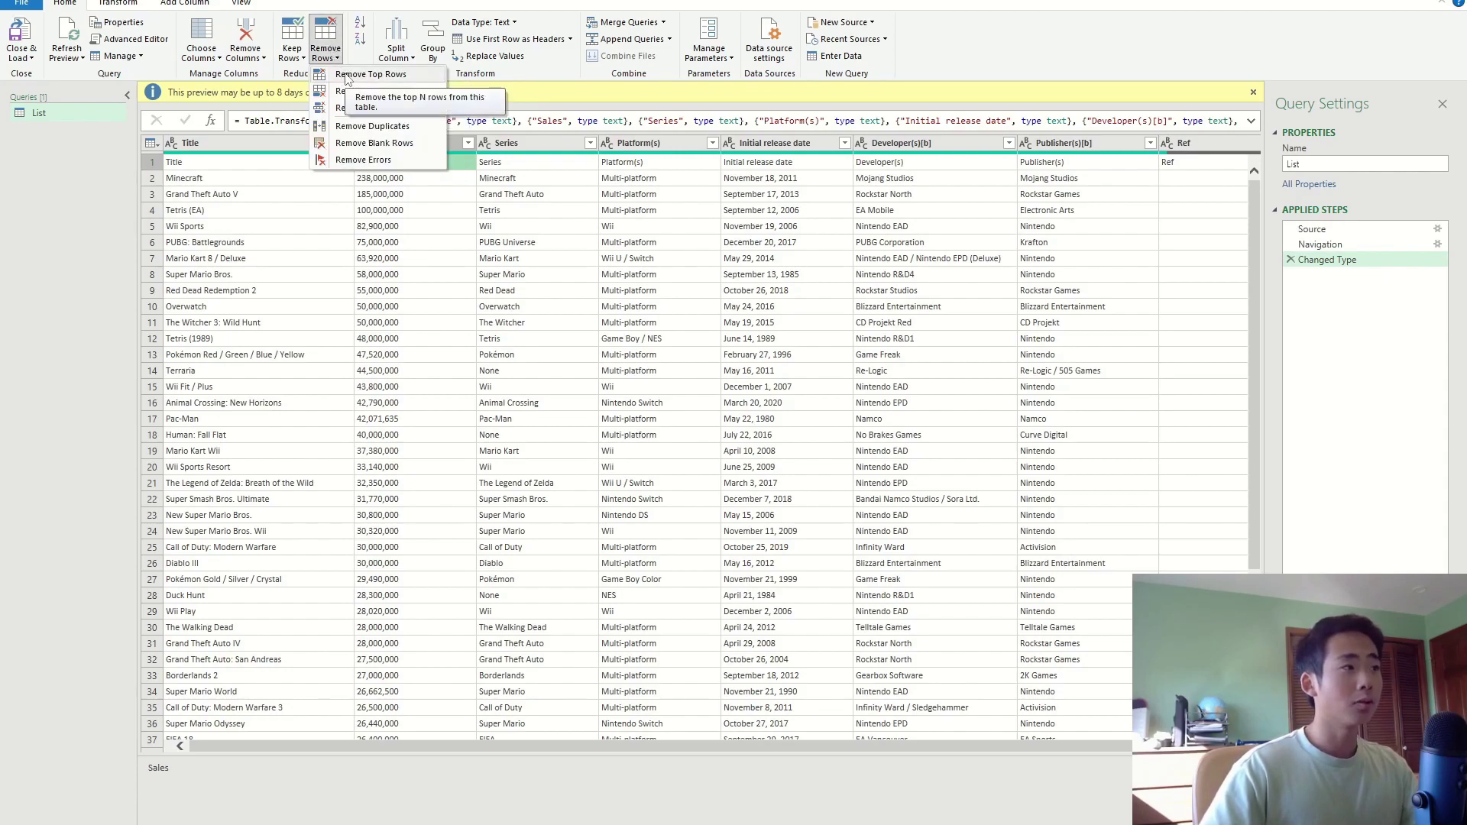
pyautogui.click(359, 75)
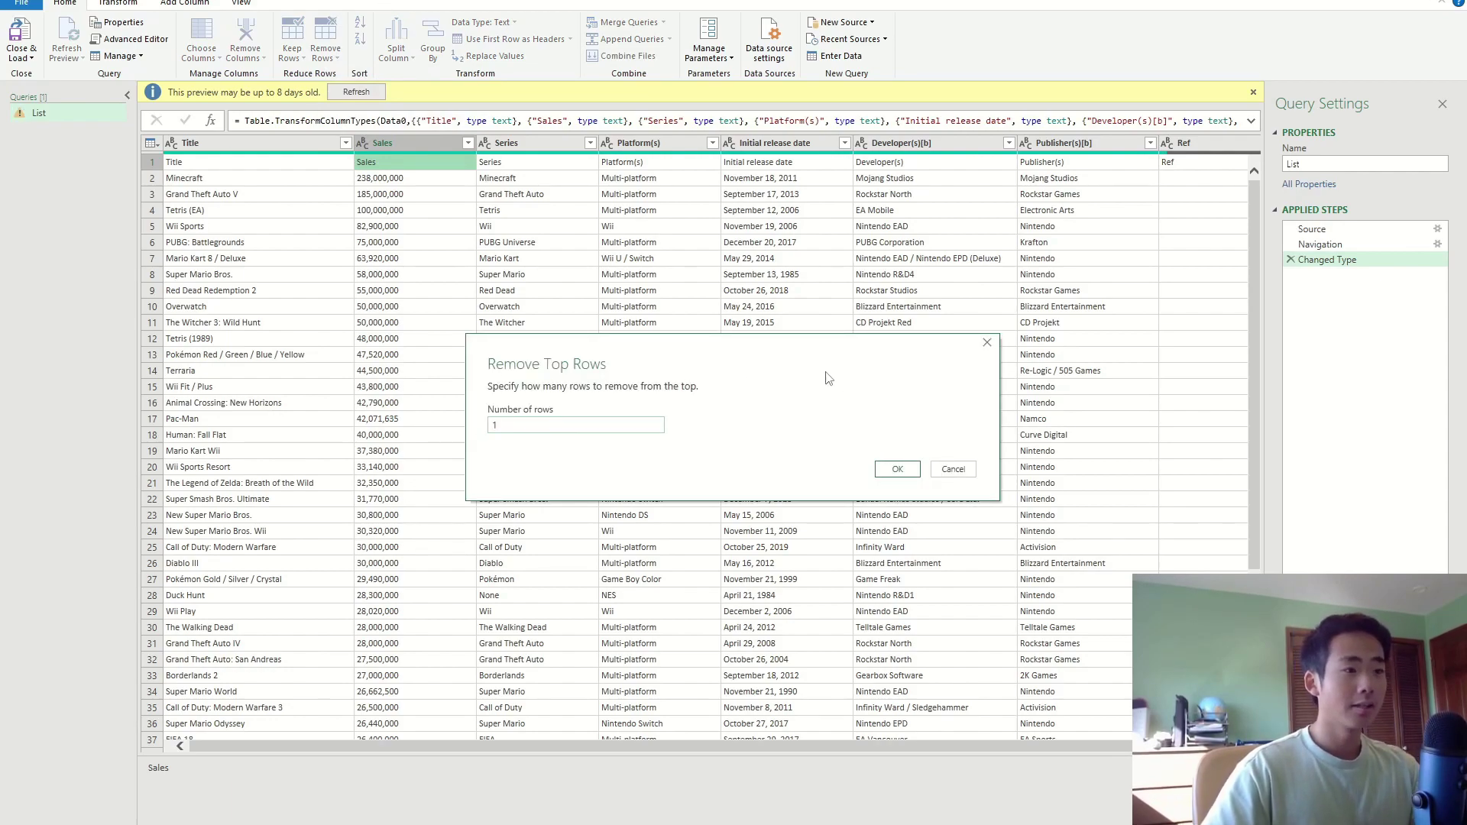
pyautogui.click(915, 470)
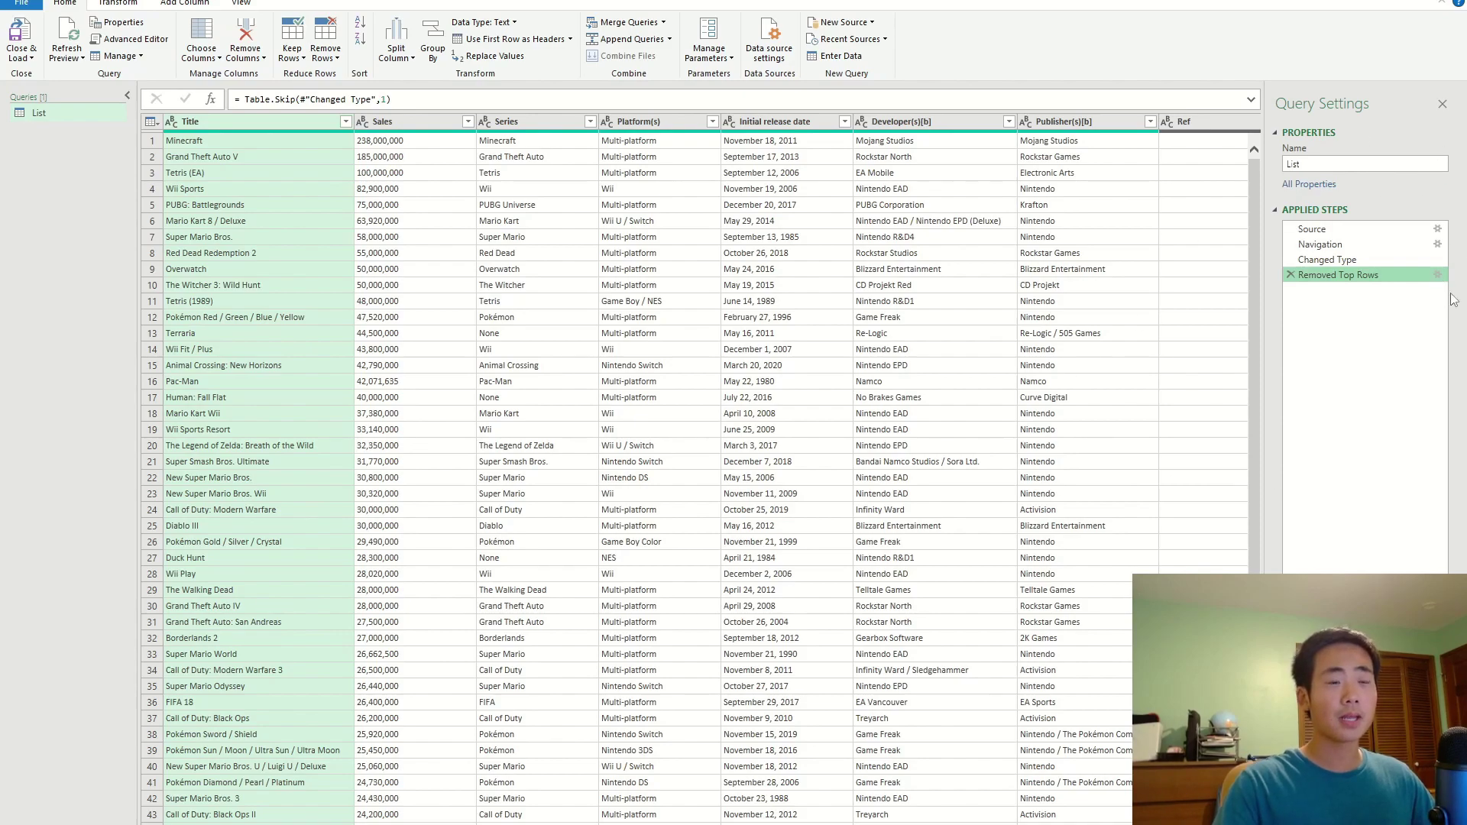
pyautogui.click(1438, 274)
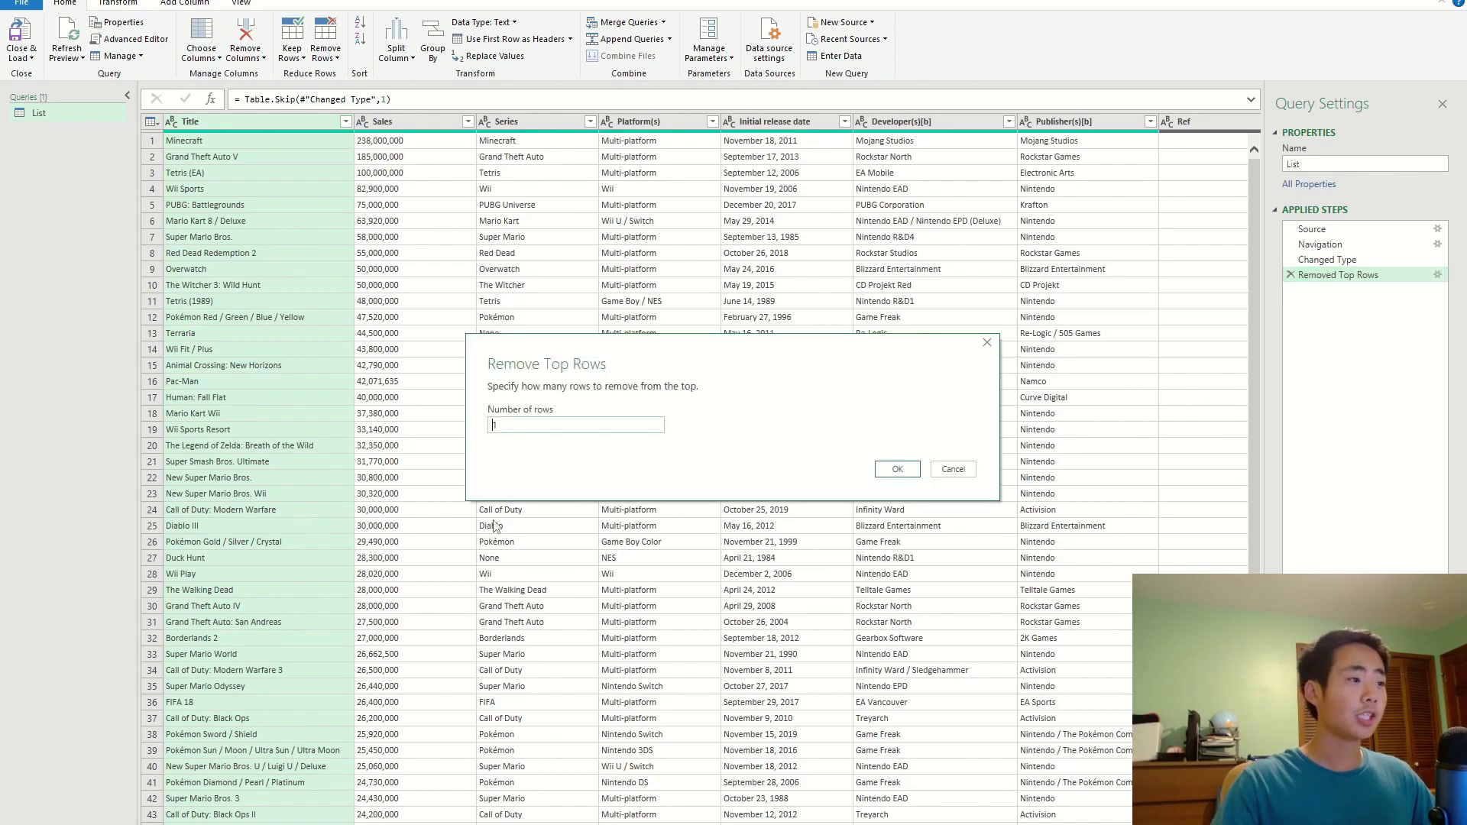
pyautogui.doubleClick(563, 432)
pyautogui.write('3')
pyautogui.press('Return')
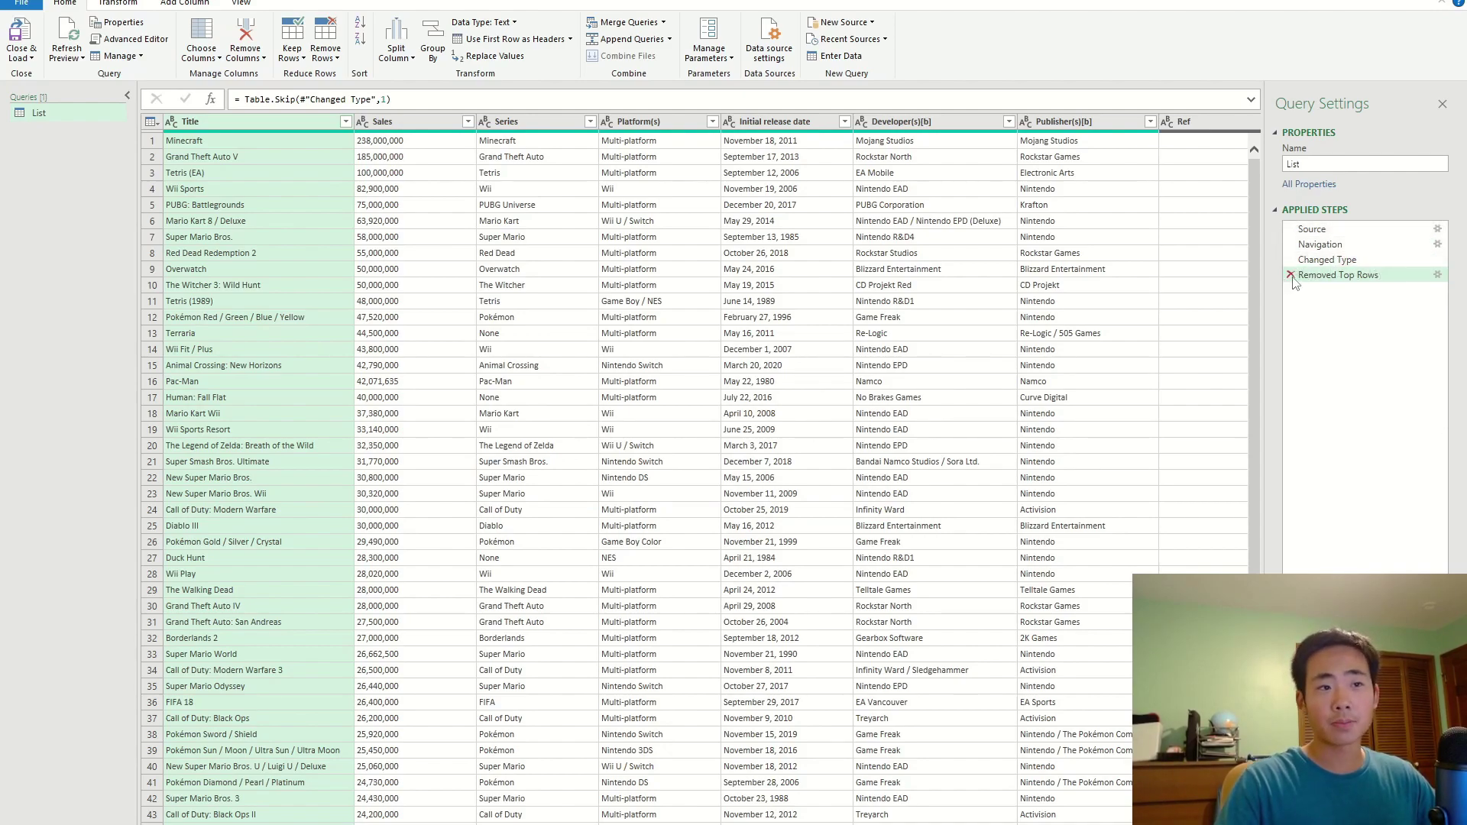
# Remove the empty Ref column, leaving Title through Publisher(s) in the table
pyautogui.click(1065, 465)
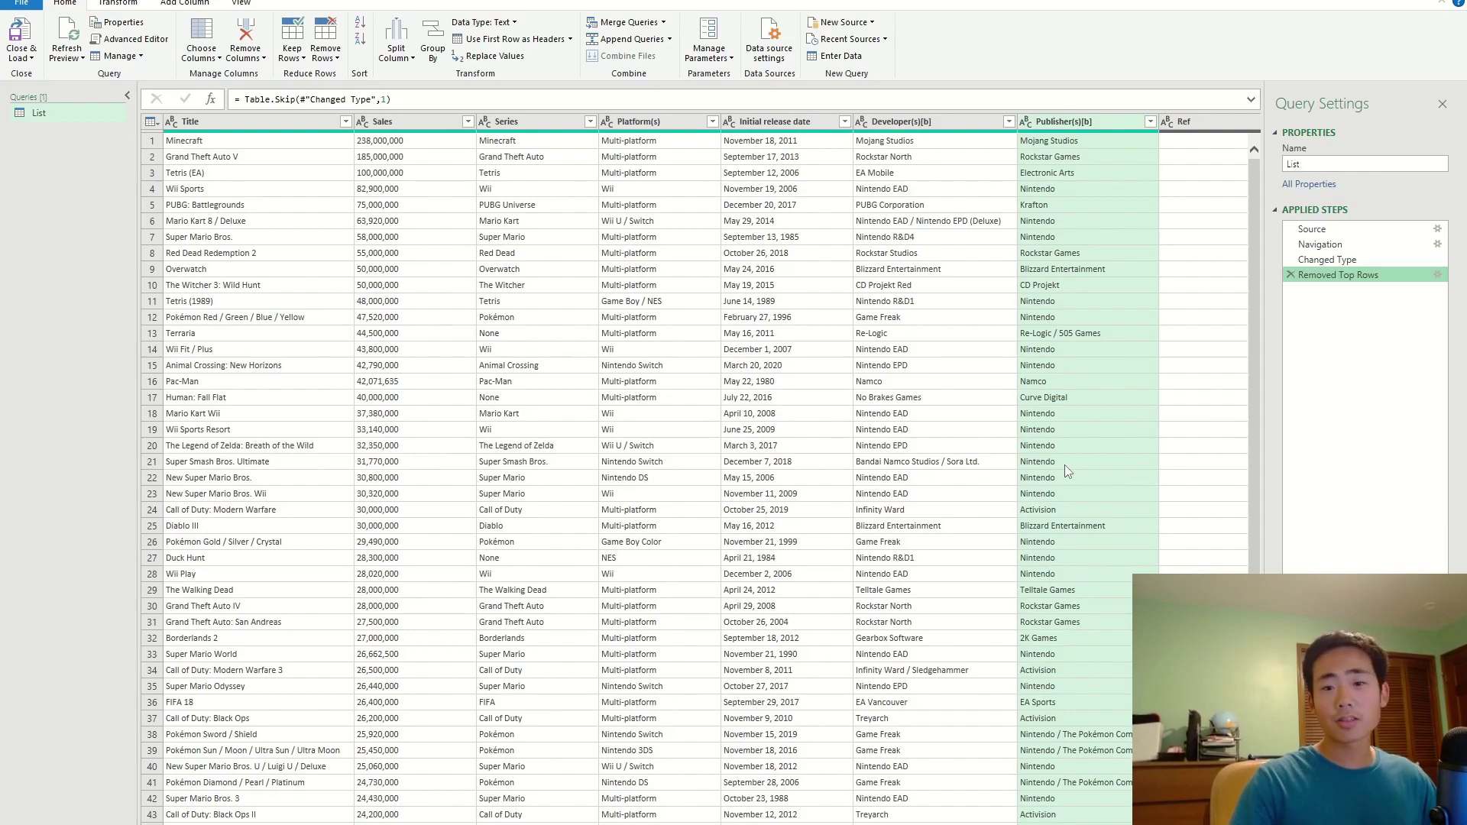
pyautogui.hscroll(1, 1218, 229)
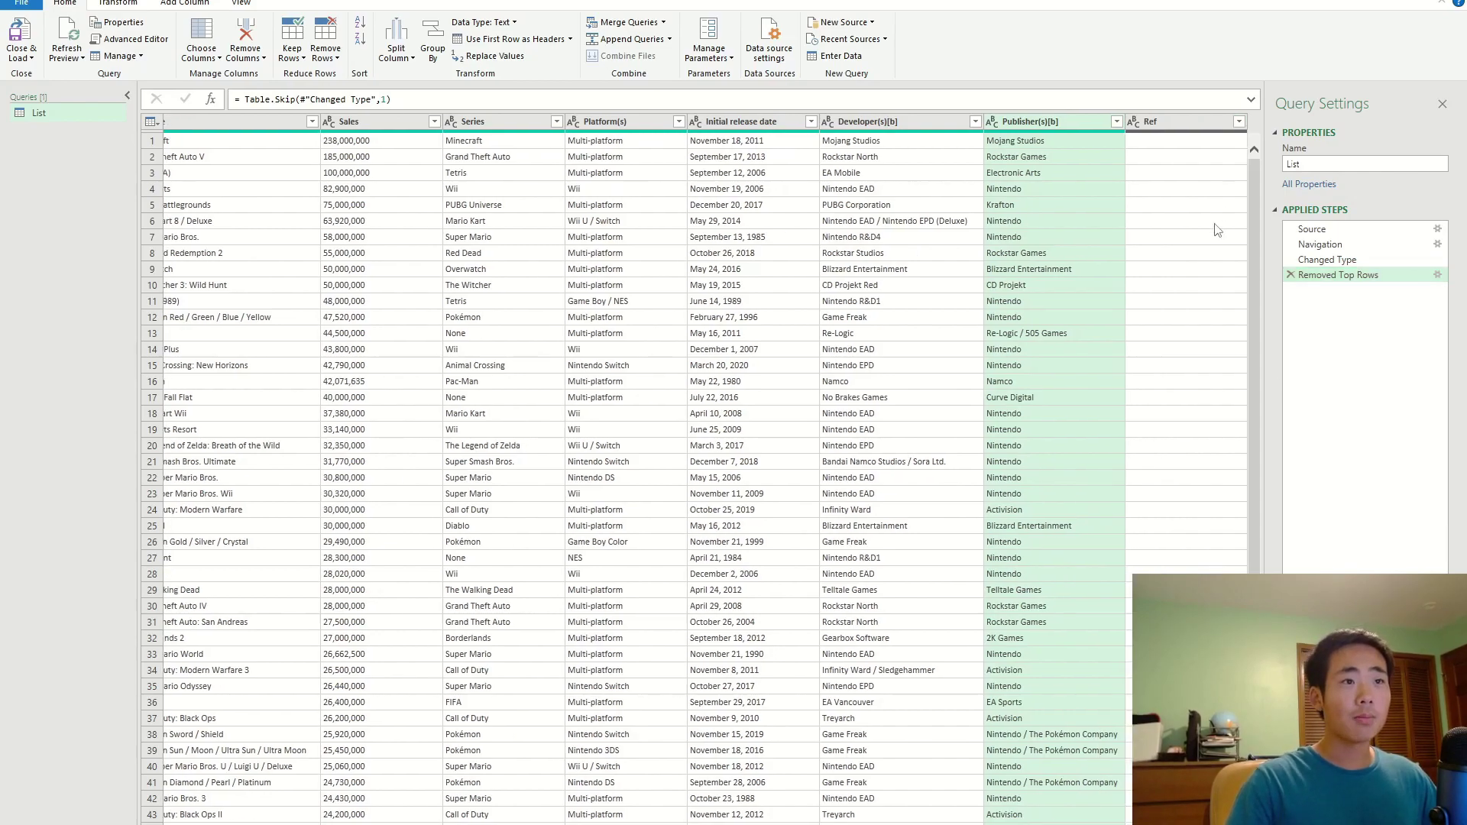
pyautogui.keyDown('shift'); pyautogui.click(1189, 128); pyautogui.keyUp('shift')
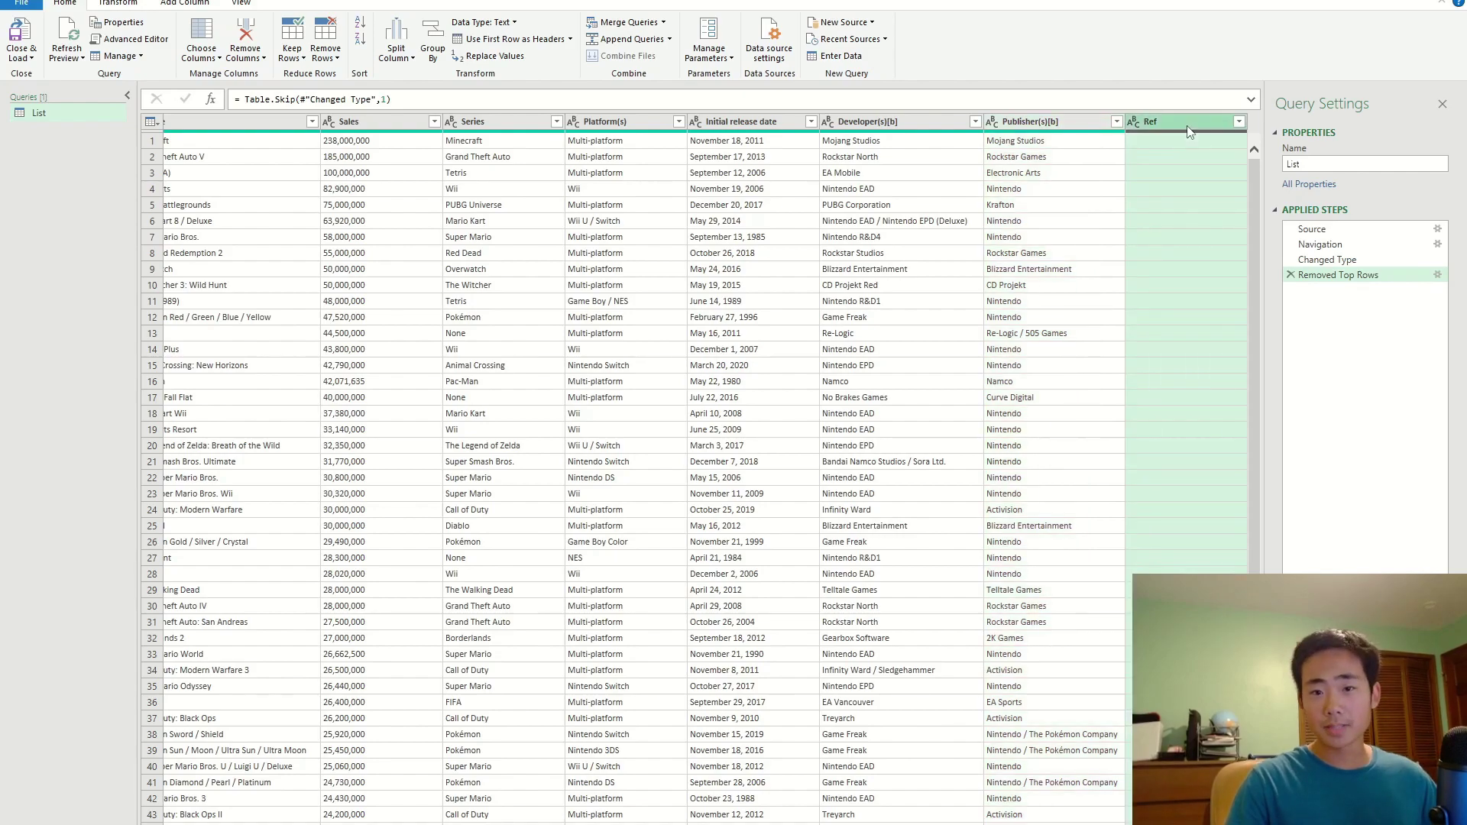
pyautogui.click(246, 36)
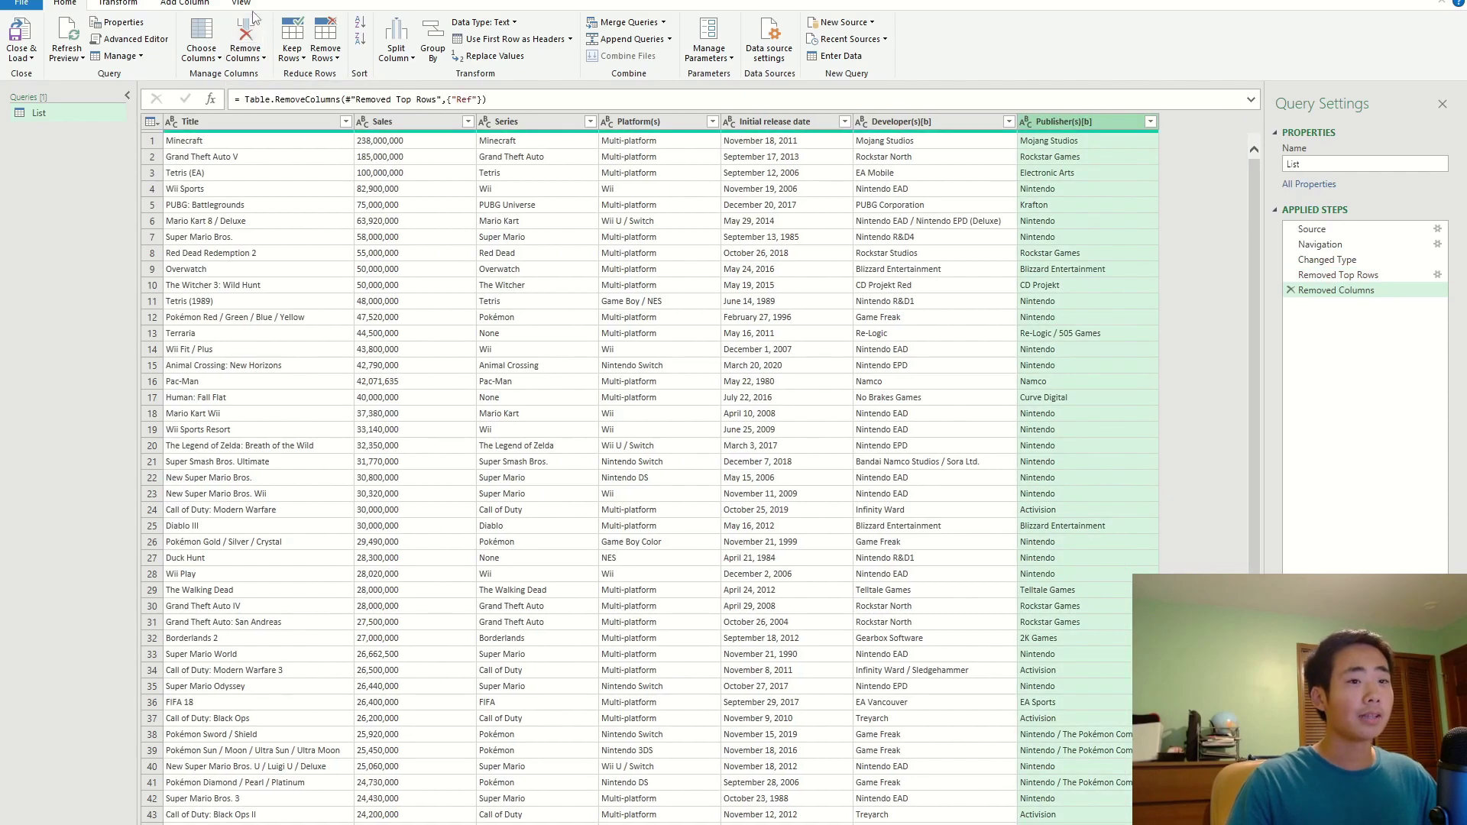
# Rename Platform(s) to Platform, Developer(s)[b] to Developer and Publisher(s)[b] to Publisher
pyautogui.click(660, 123)
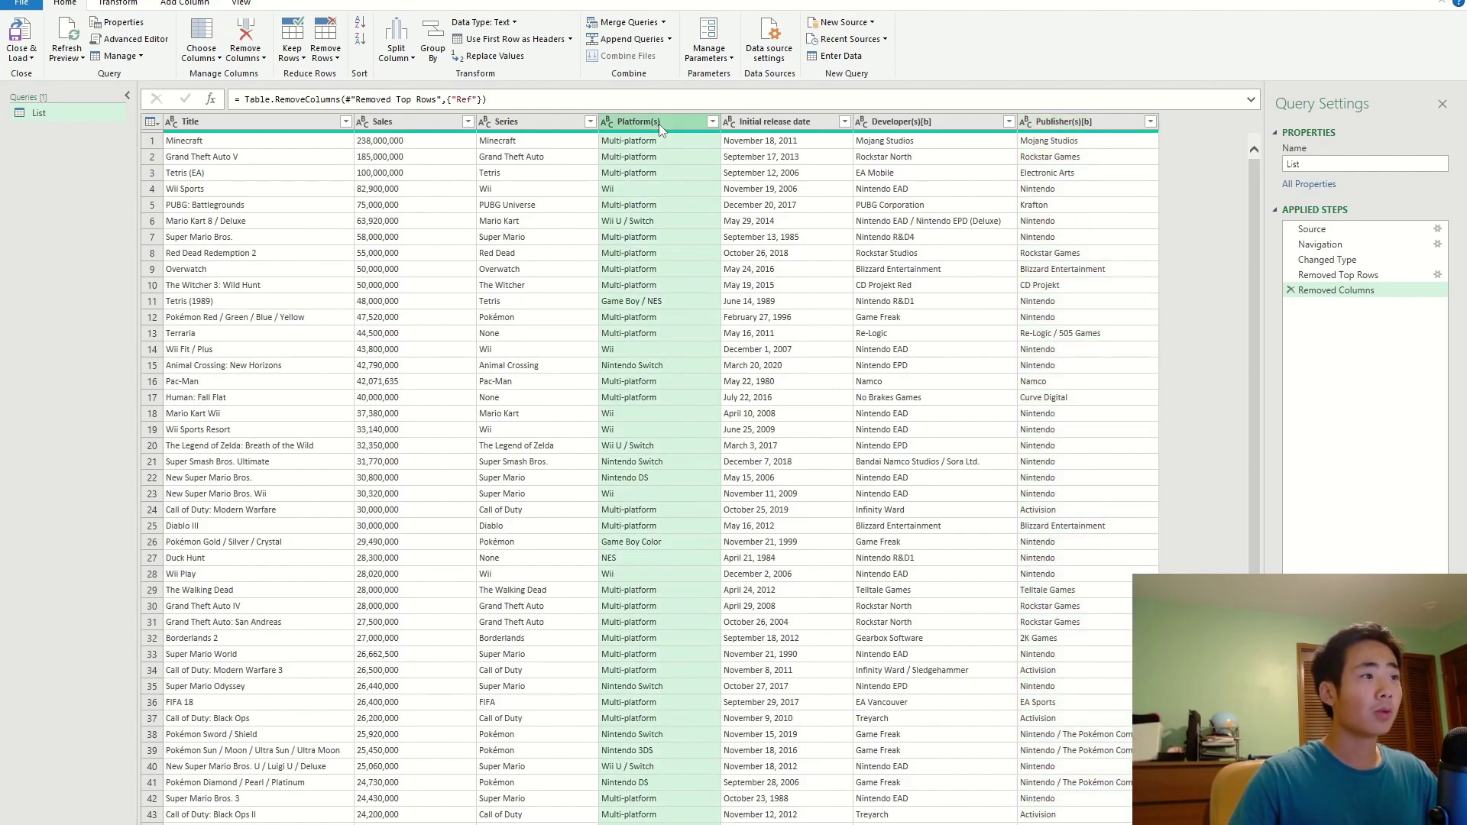
pyautogui.rightClick(659, 126)
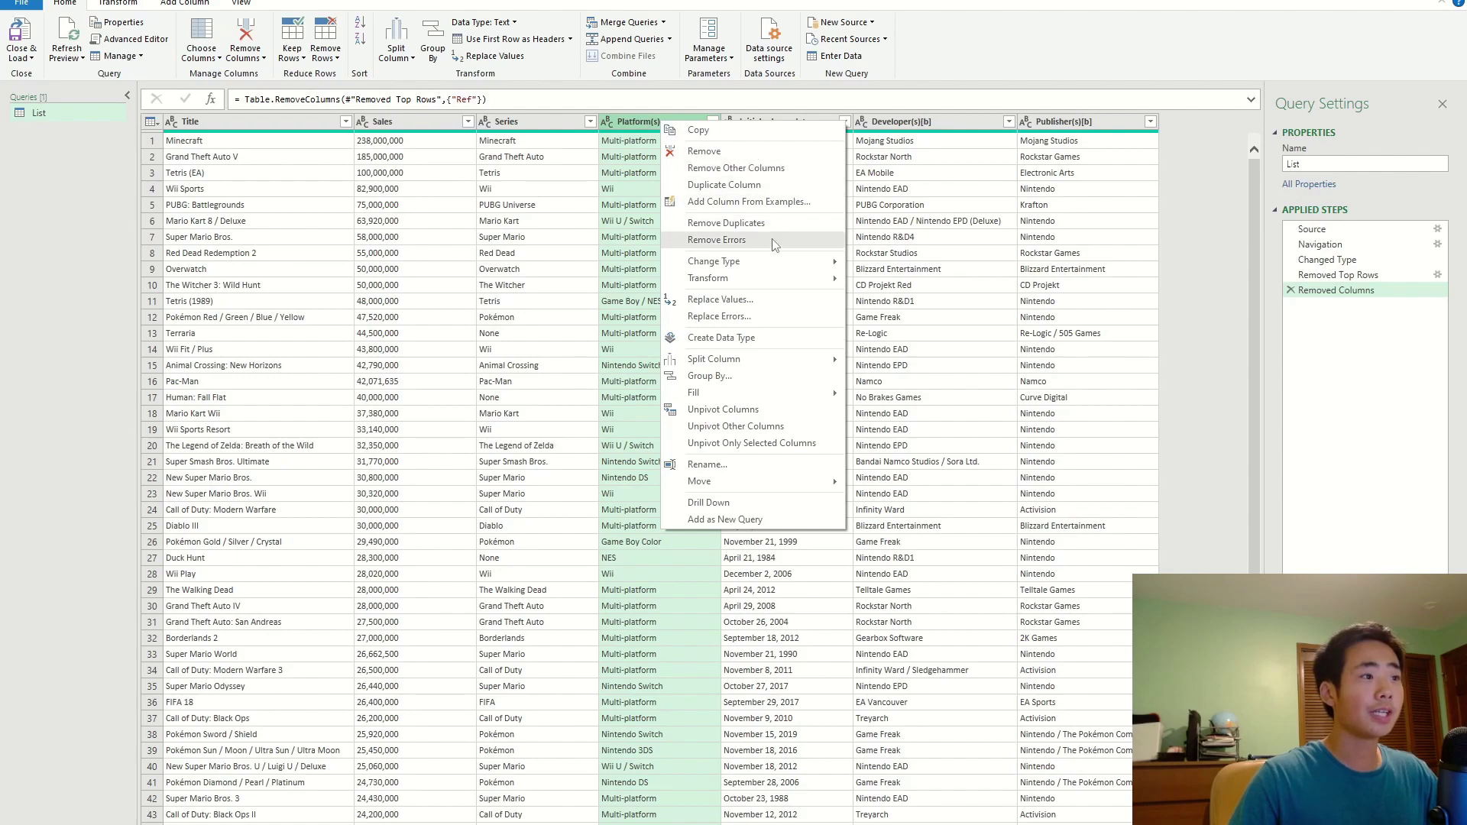
pyautogui.click(707, 465)
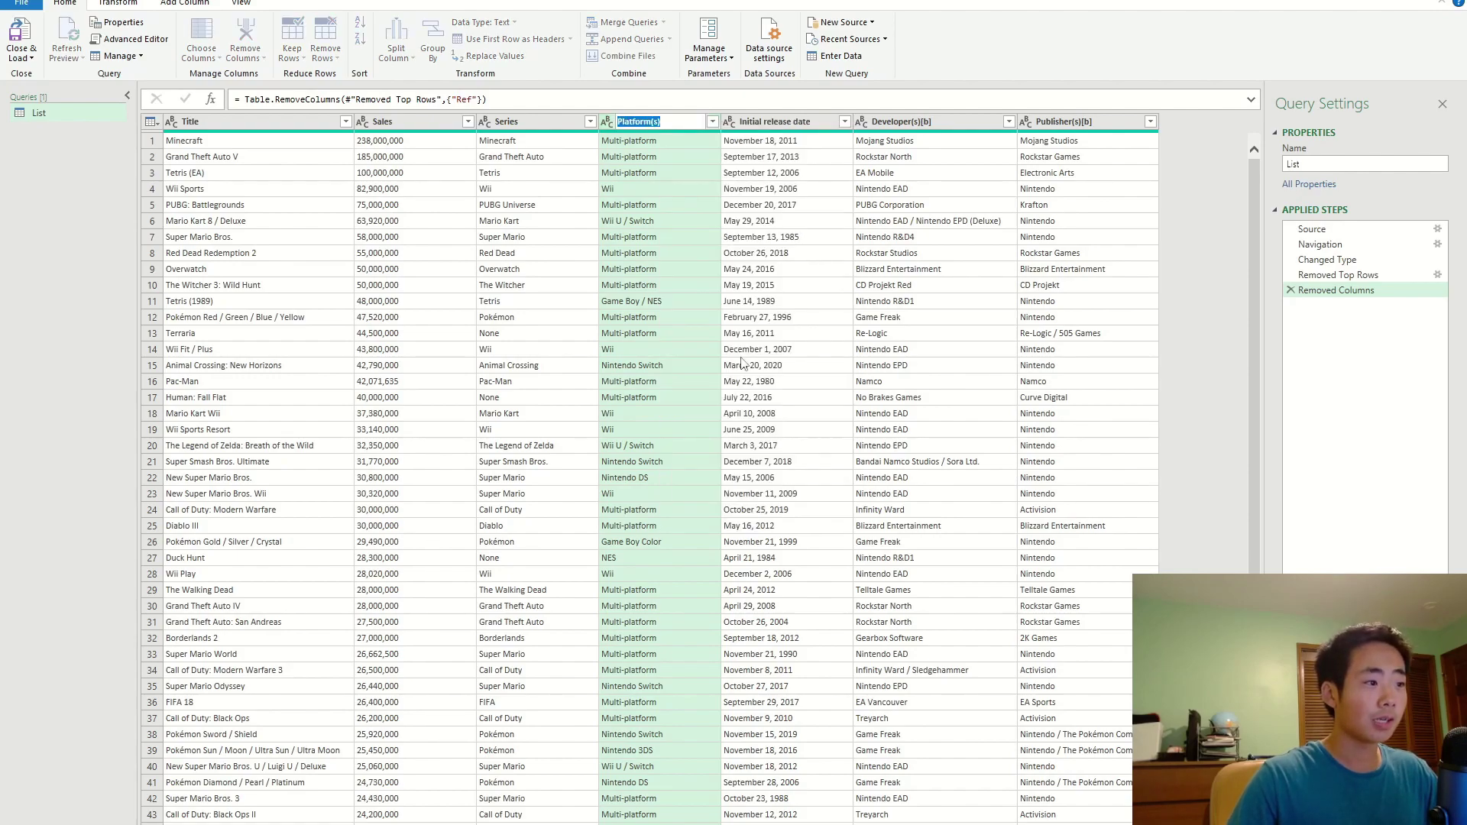
pyautogui.write('Platform')
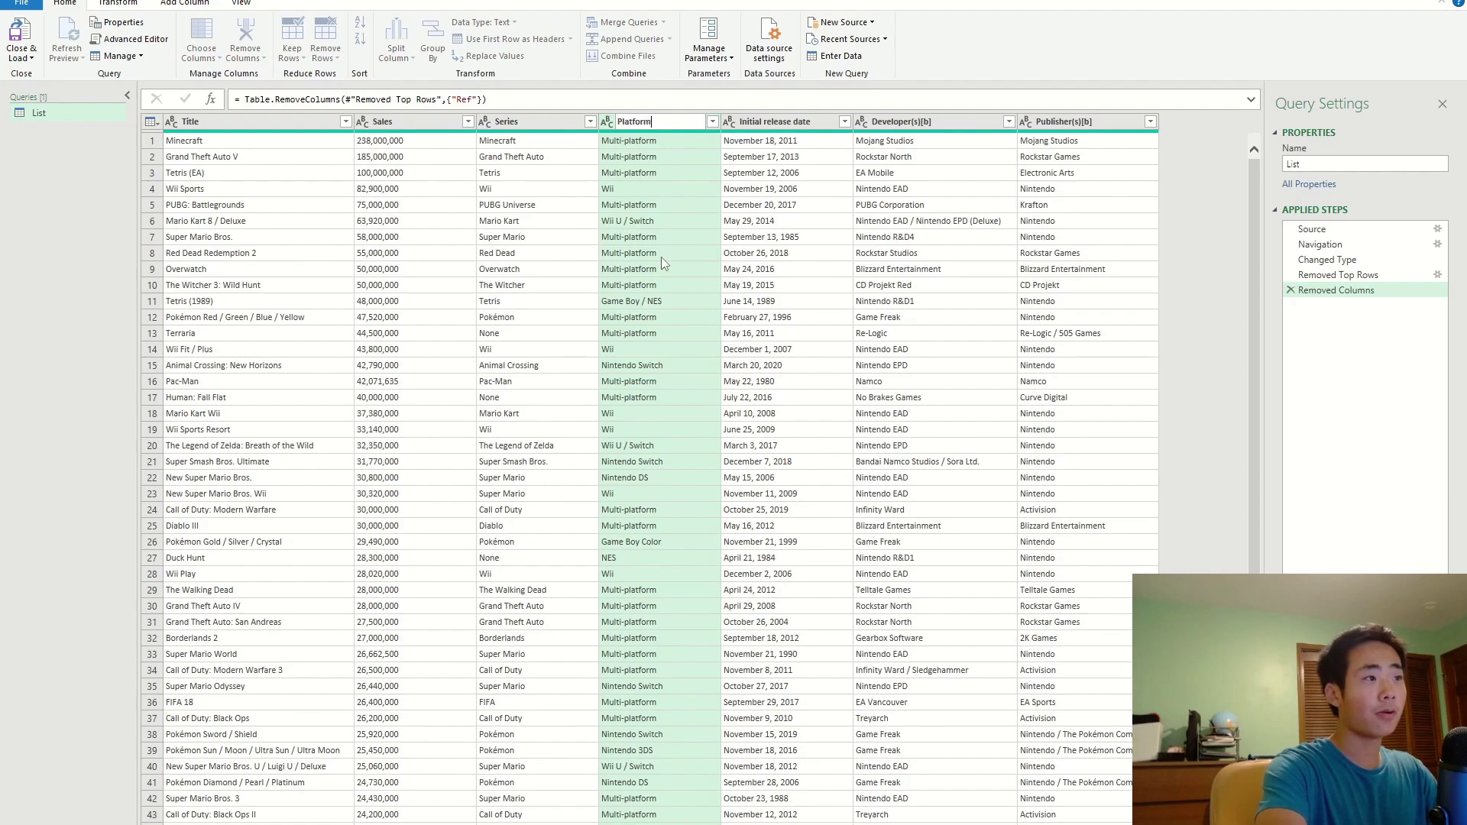
pyautogui.press('Return')
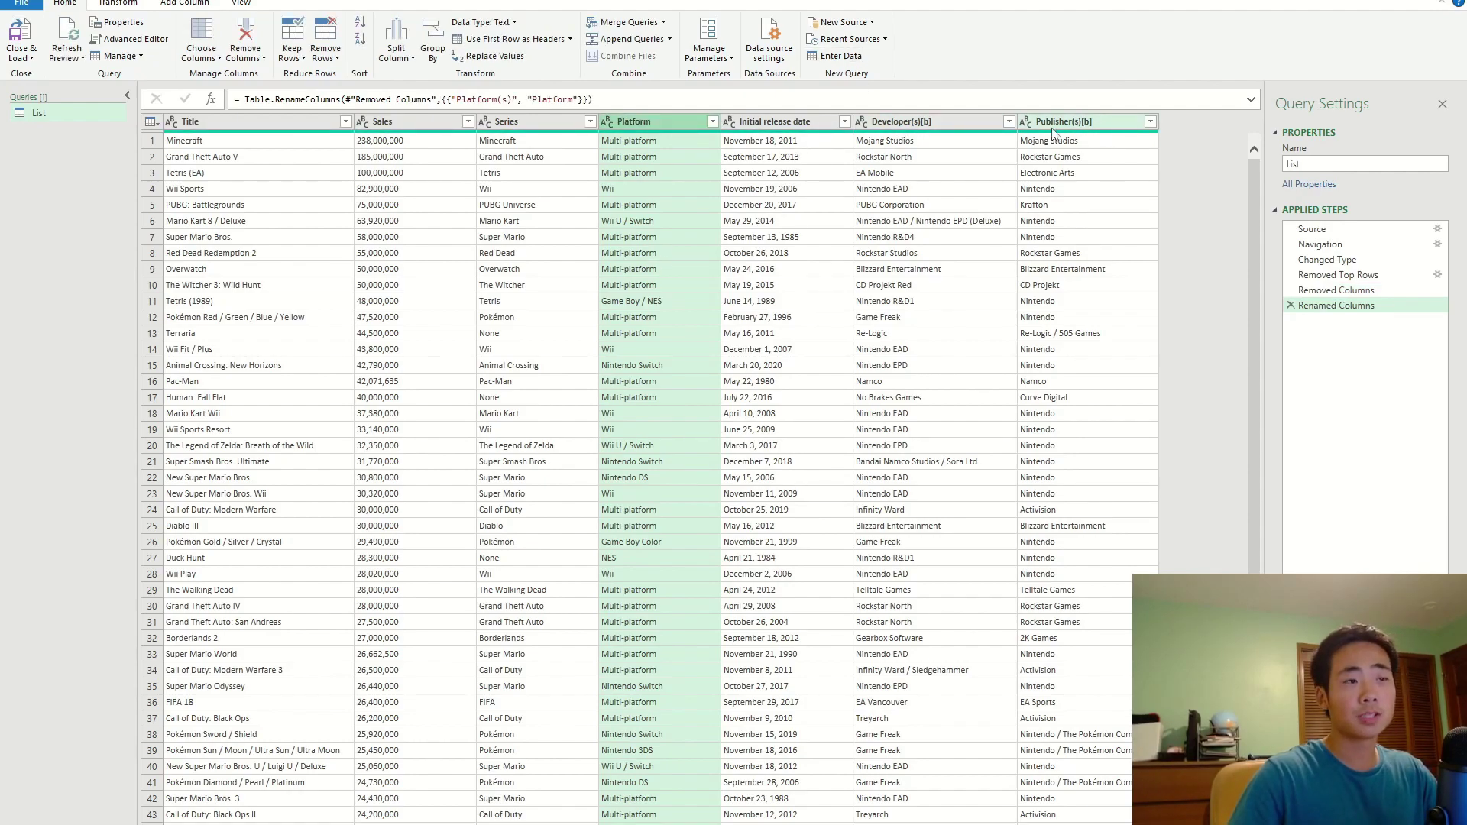
pyautogui.rightClick(905, 126)
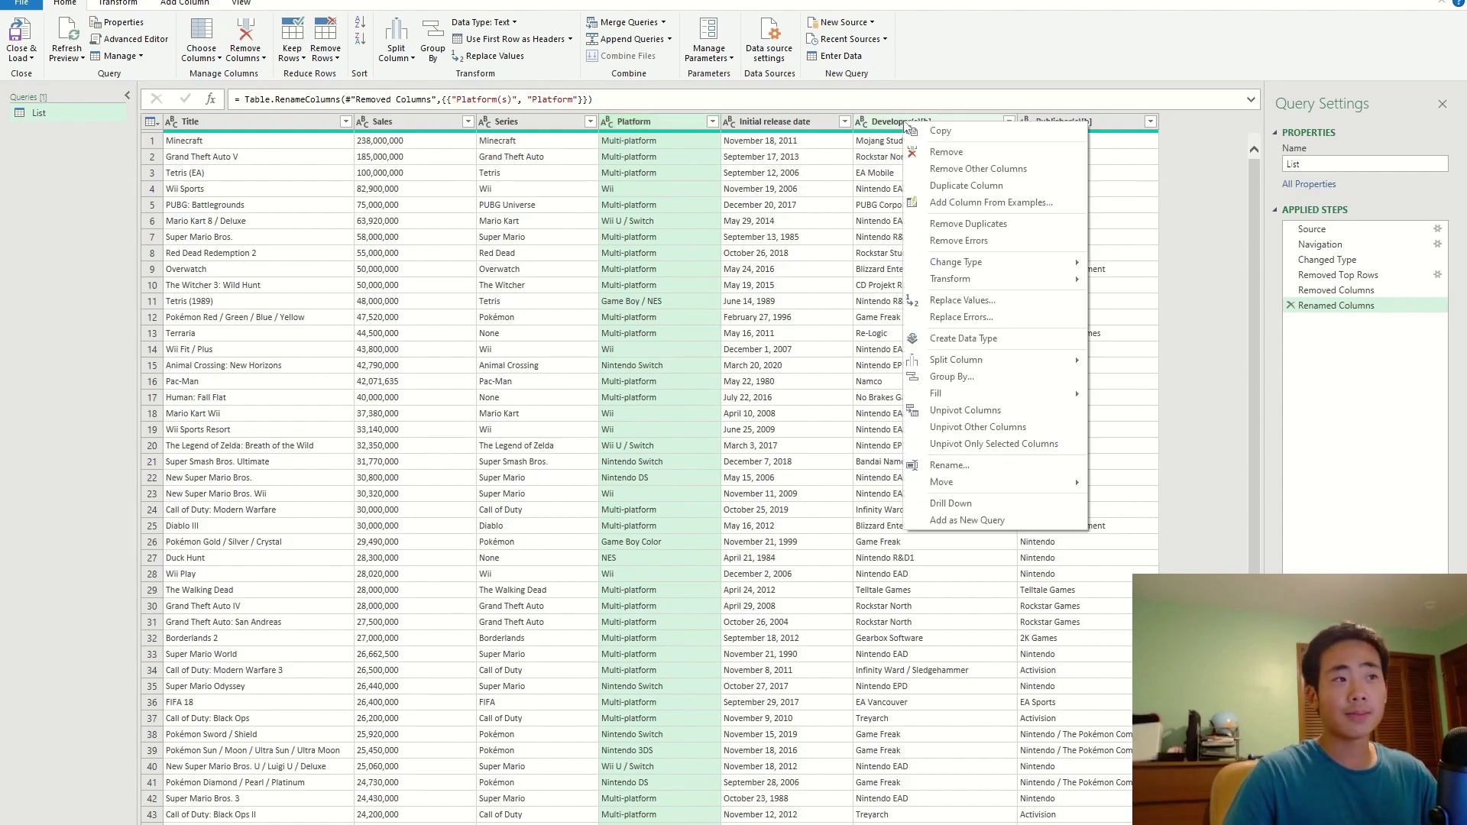
pyautogui.click(952, 461)
pyautogui.write('De')
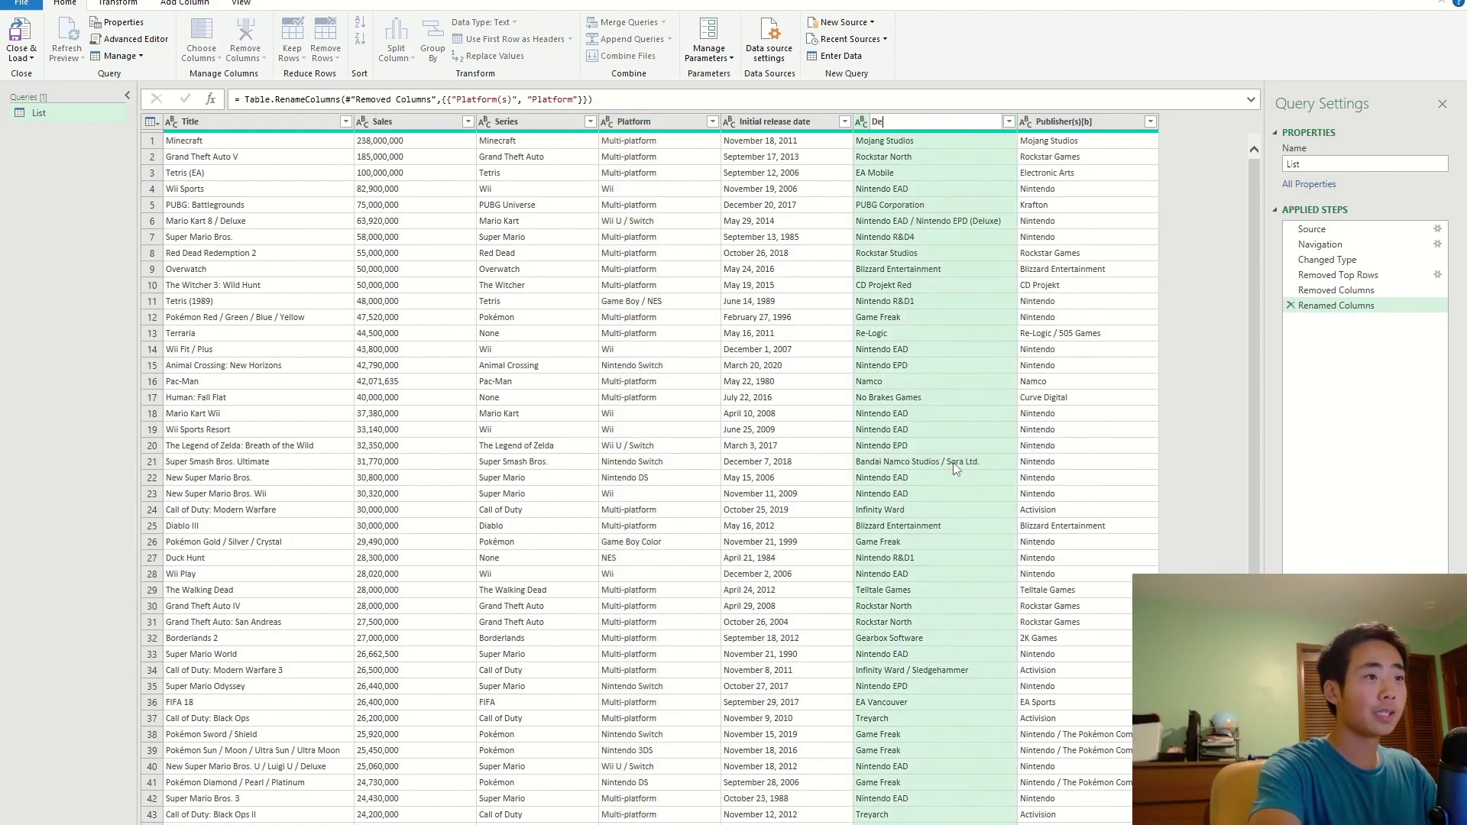
pyautogui.write('veloper')
pyautogui.press('Return')
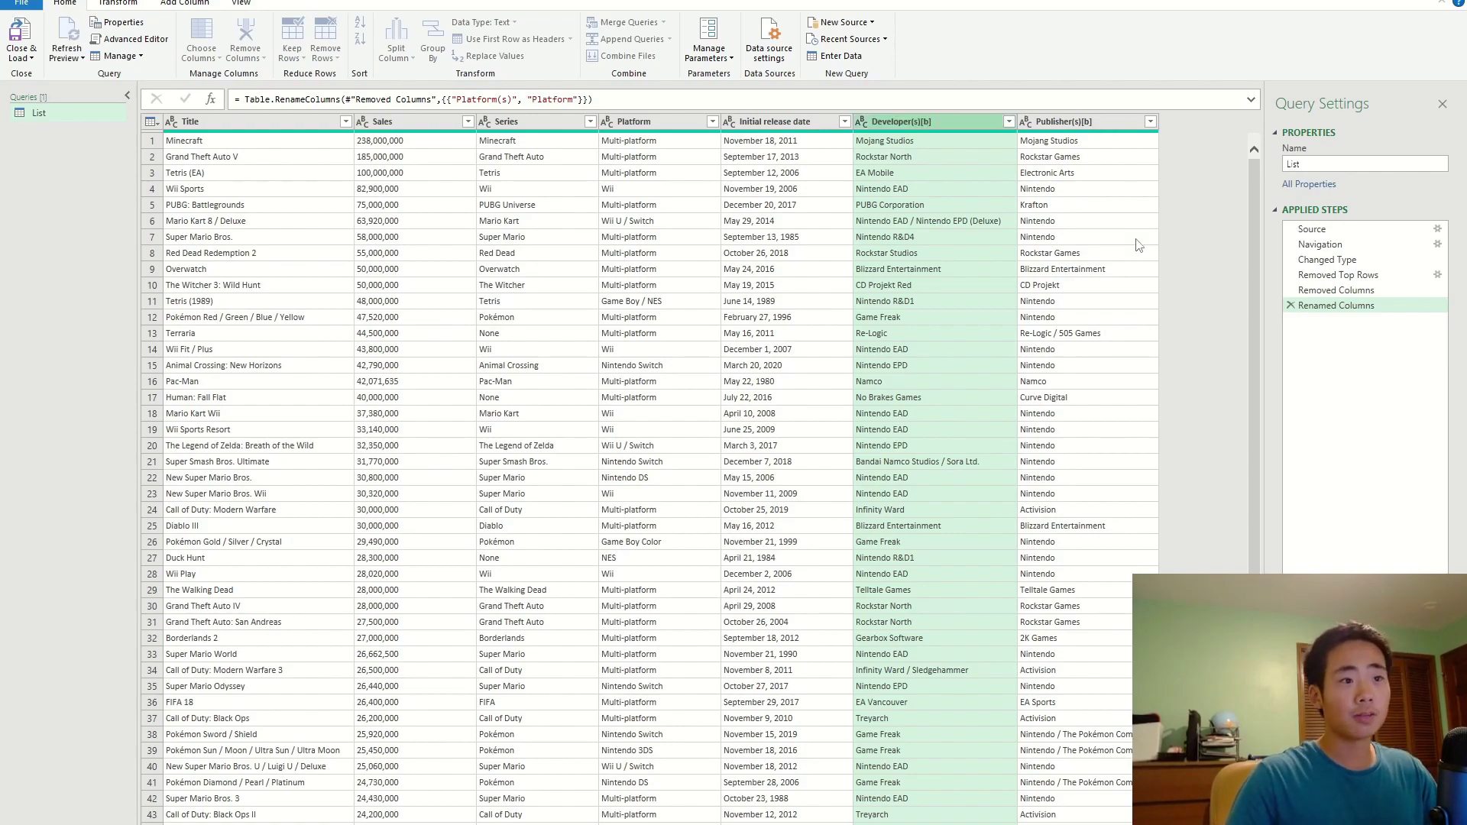
pyautogui.rightClick(1098, 135)
pyautogui.click(1161, 471)
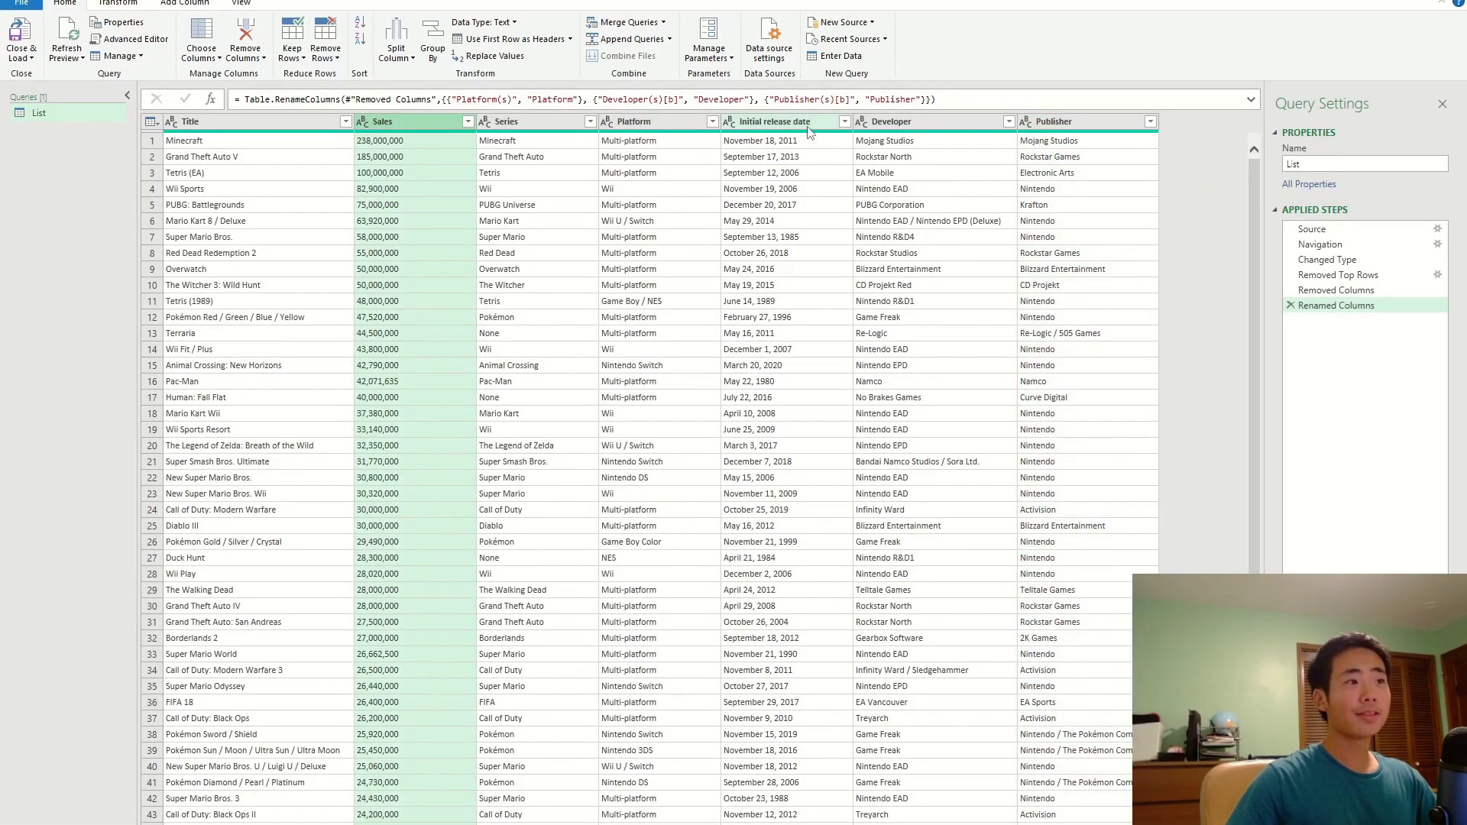
# Change the Sales column's data type to Currency
pyautogui.click(808, 126)
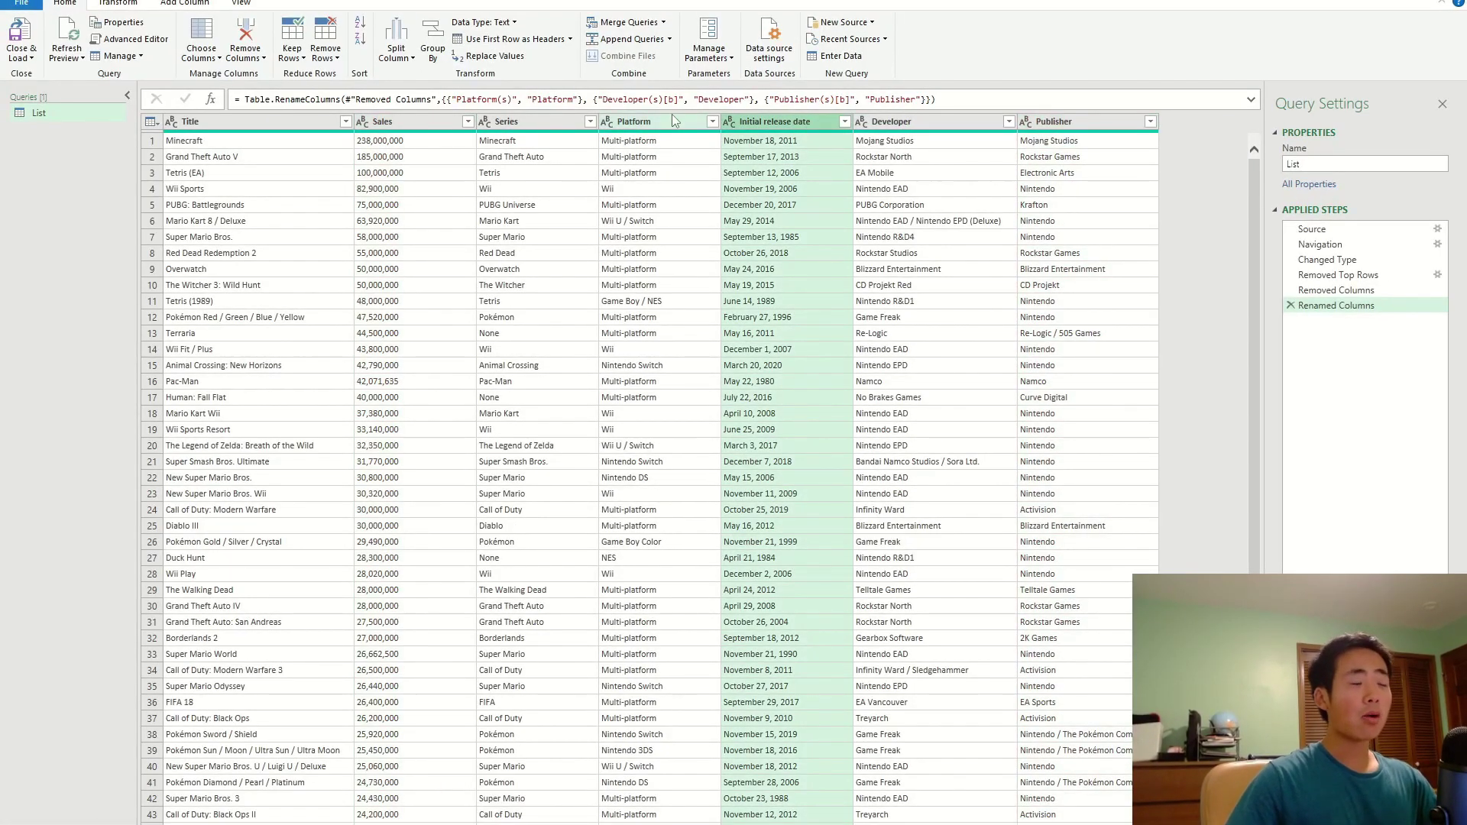
pyautogui.click(438, 147)
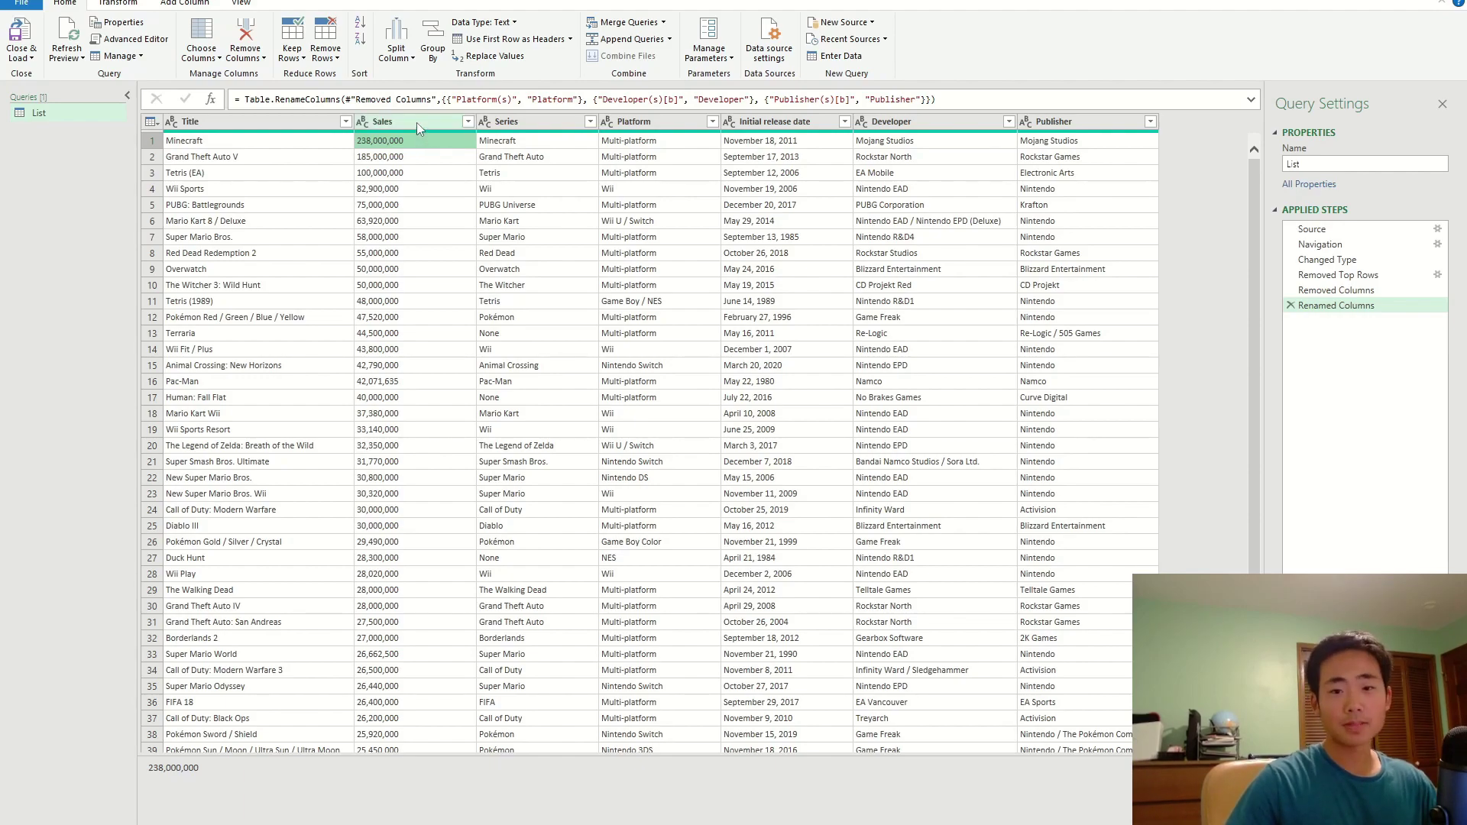
pyautogui.click(416, 122)
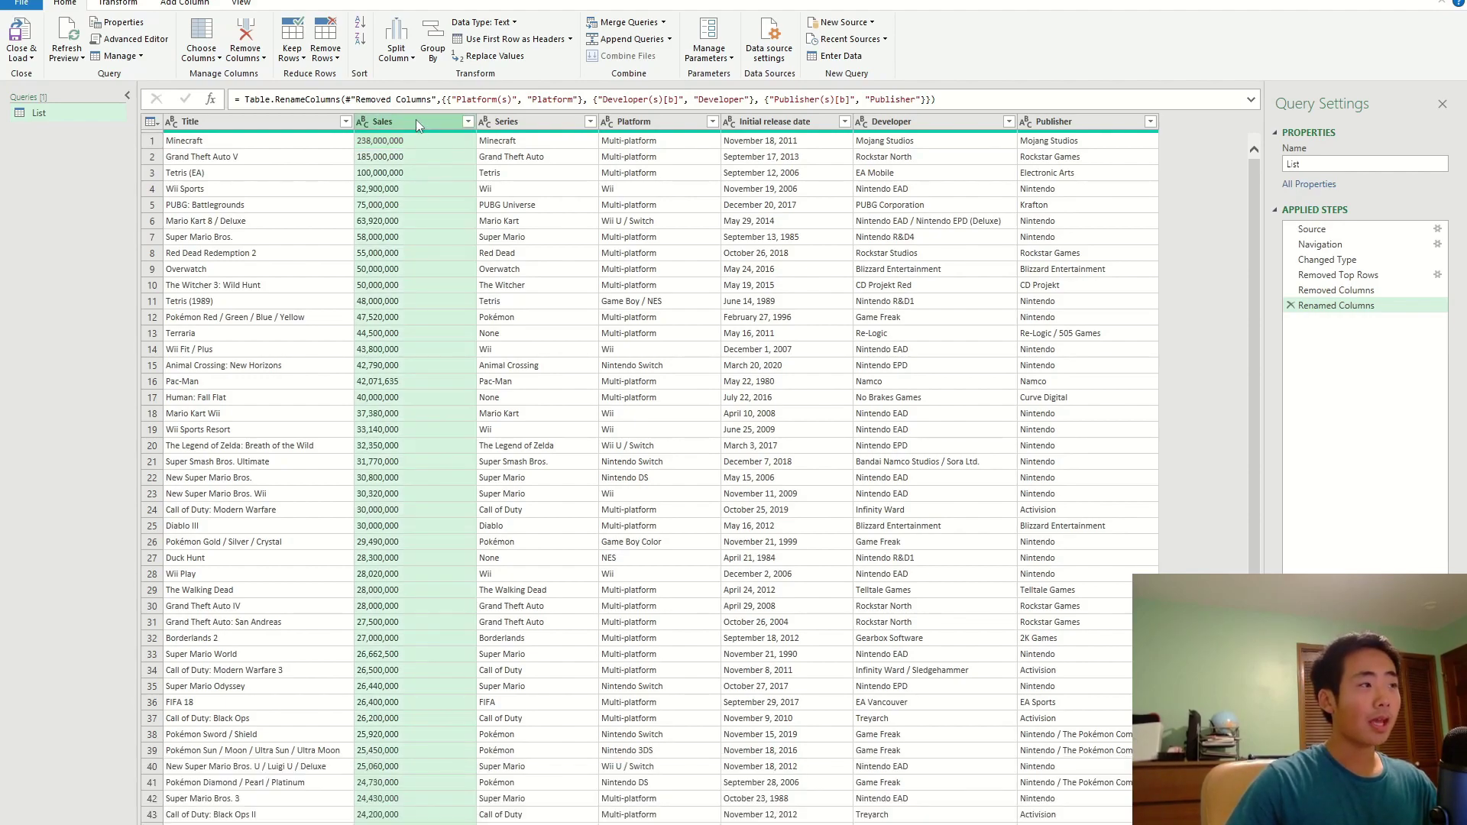
pyautogui.click(513, 24)
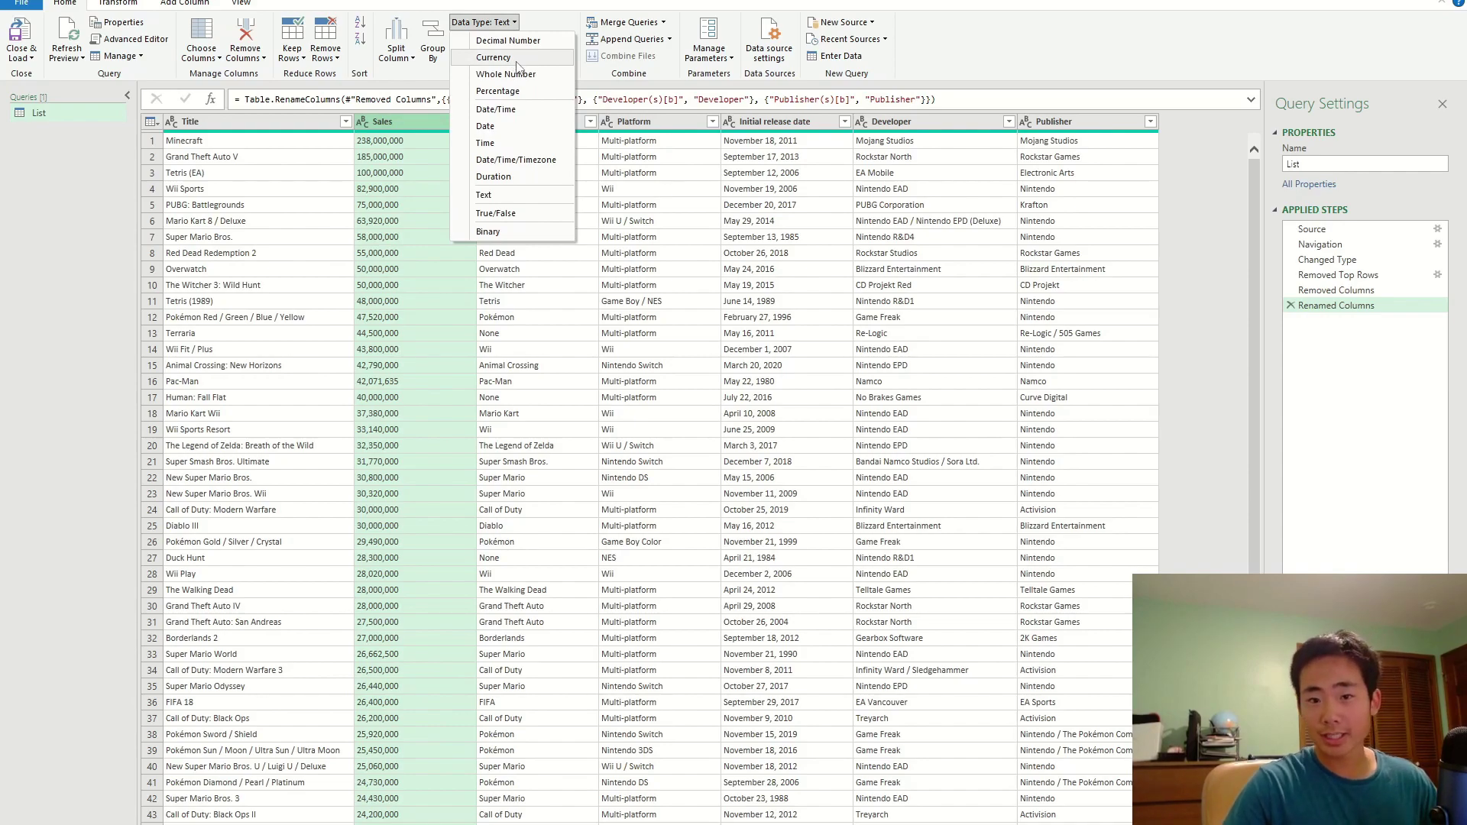
pyautogui.click(516, 61)
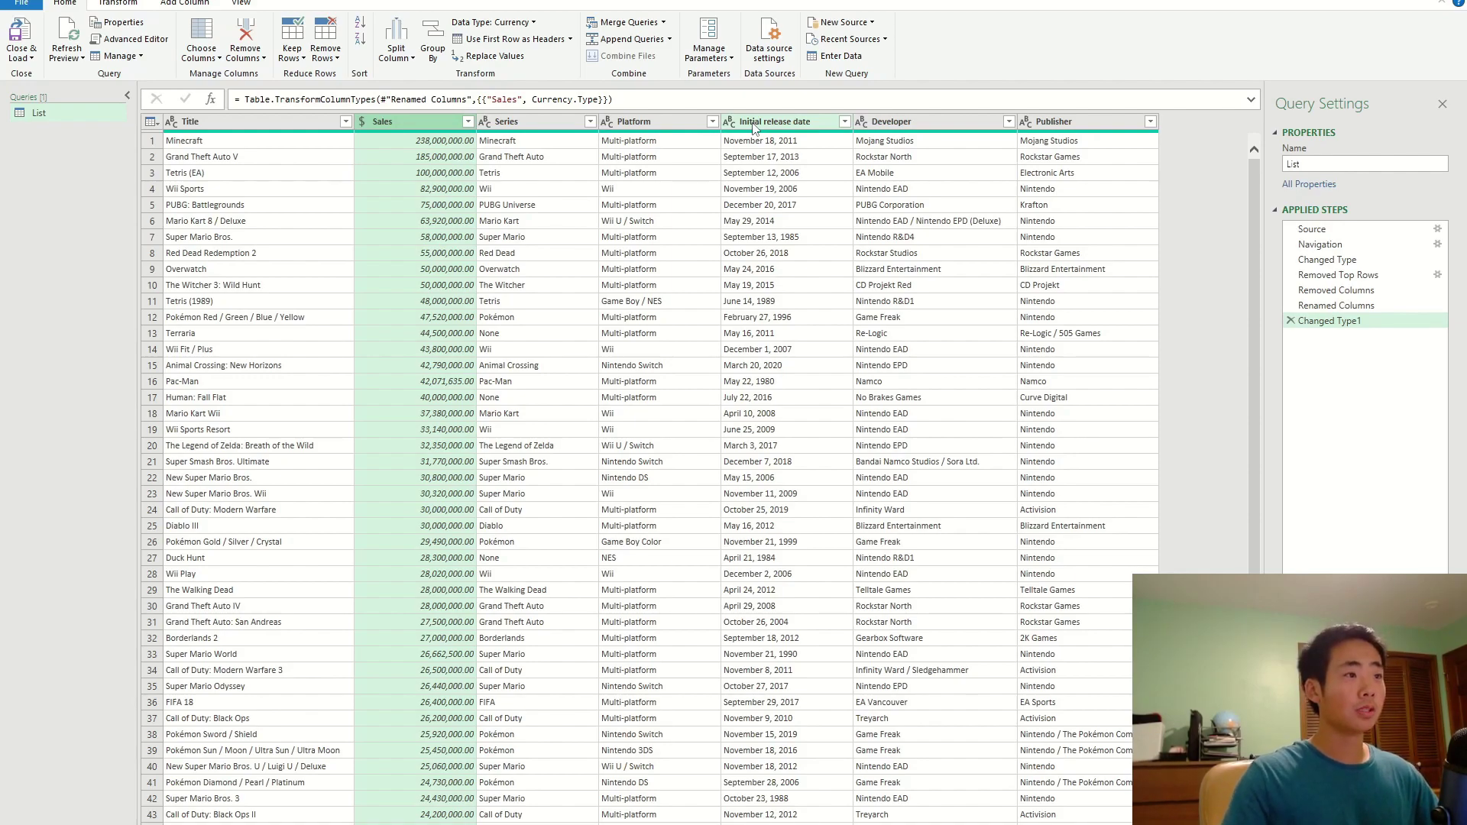
# Change the Initial release date column's data type to Date
pyautogui.click(753, 124)
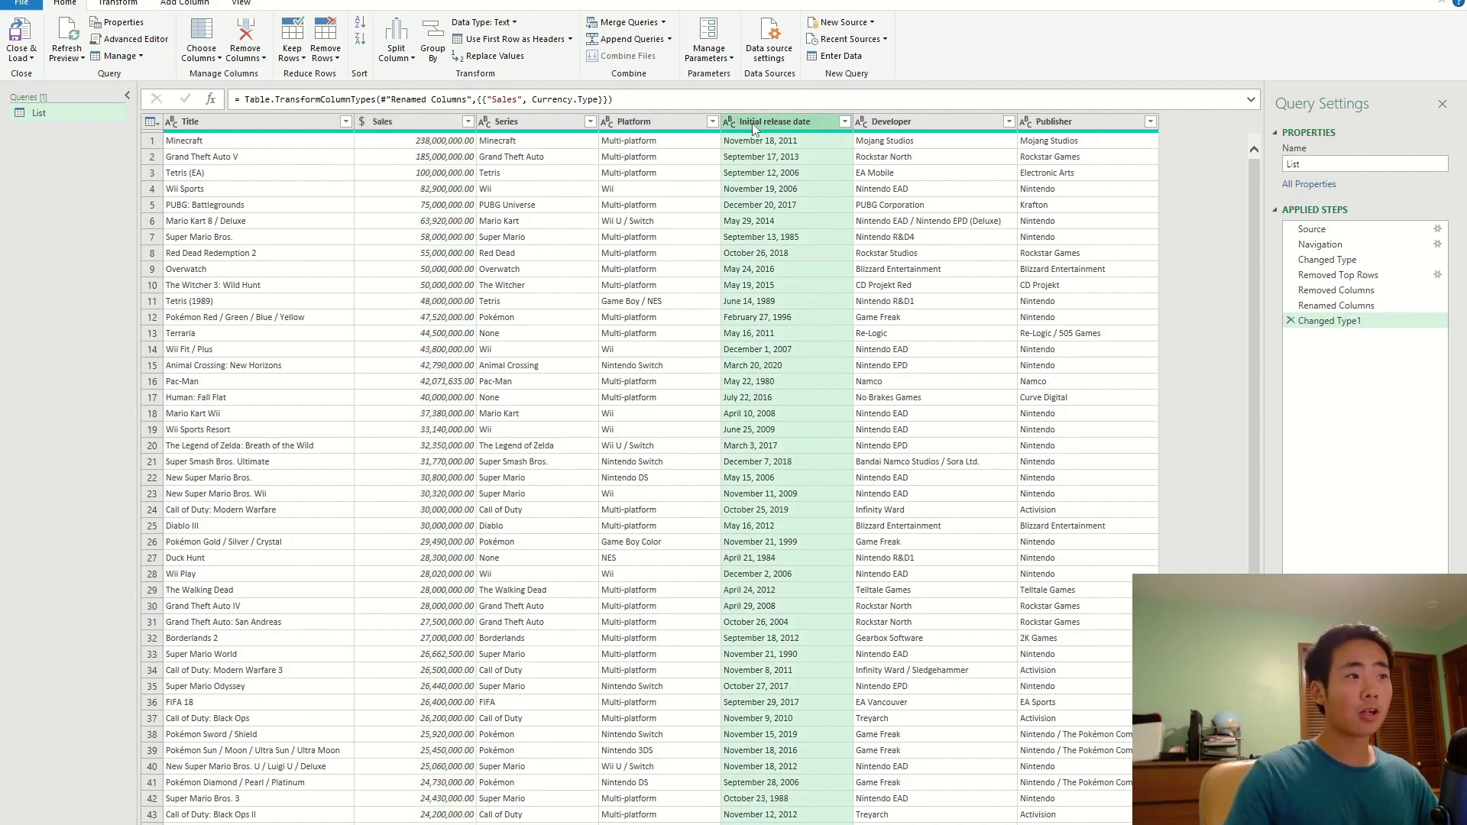
pyautogui.click(517, 22)
pyautogui.click(488, 127)
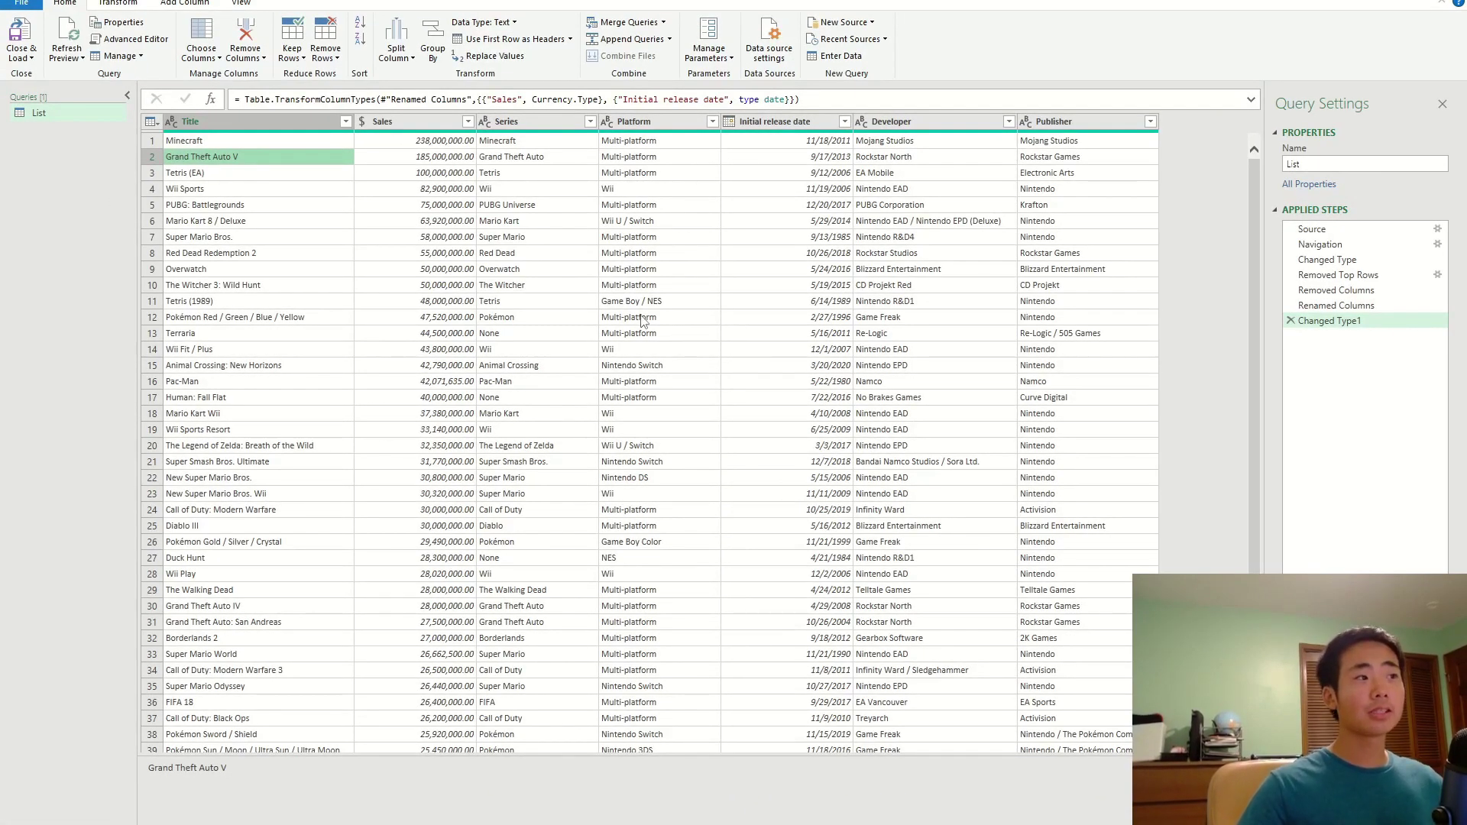
pyautogui.click(653, 124)
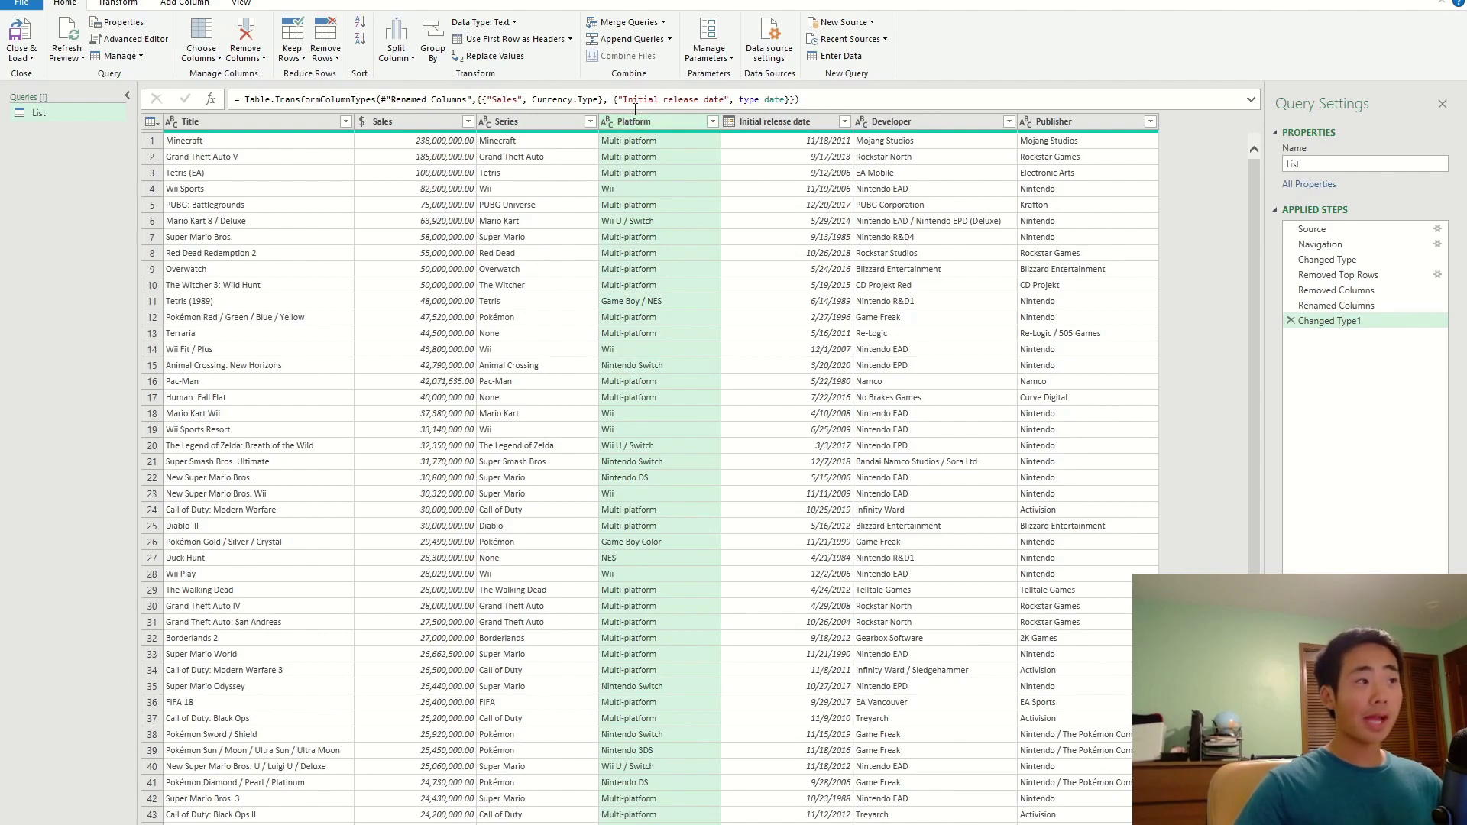
# Split Platform at each occurrence of the custom '/' delimiter into Platform.1 and Platform.2
pyautogui.rightClick(667, 121)
pyautogui.moveTo(799, 359)
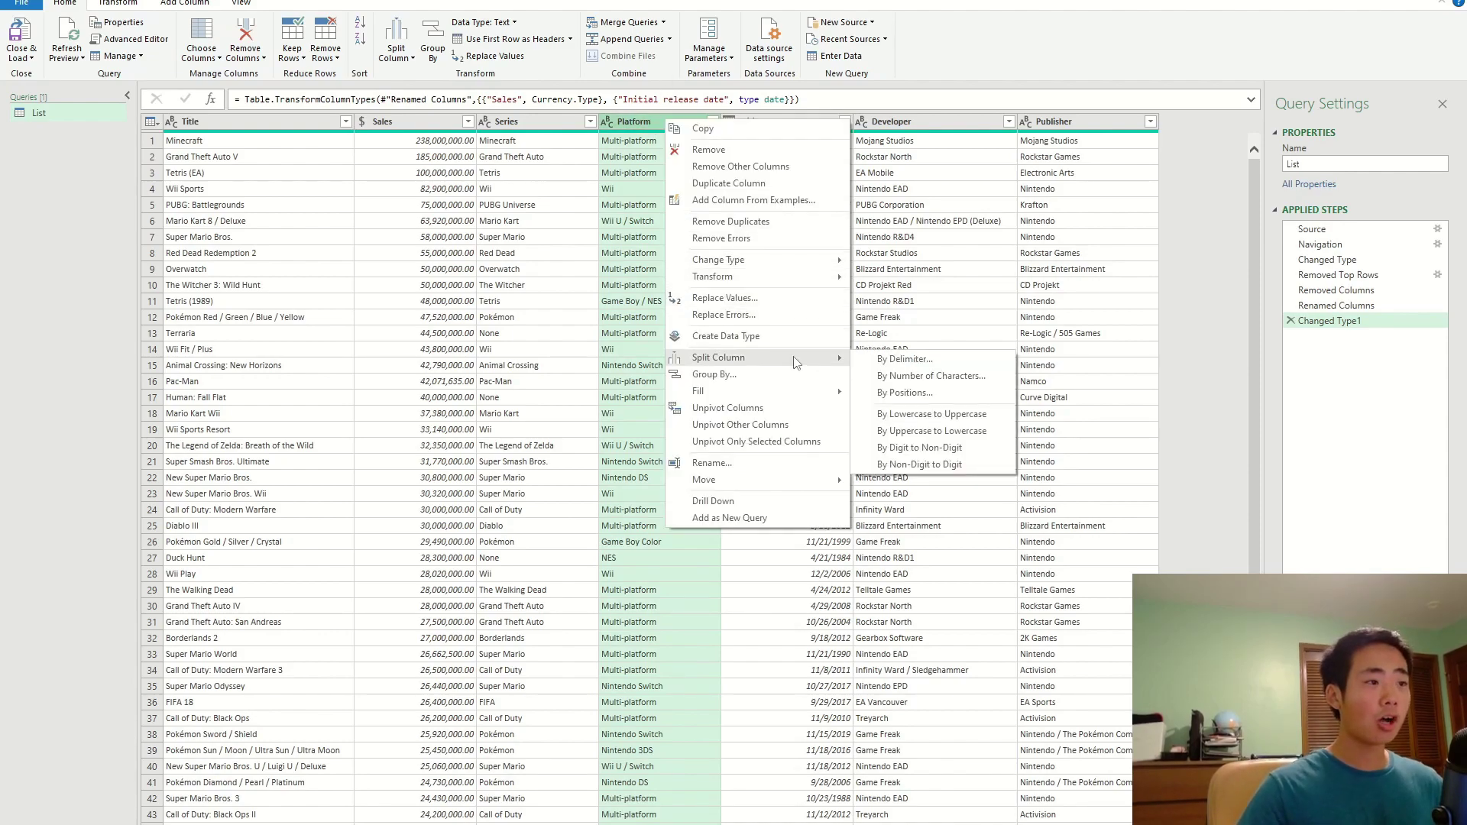
pyautogui.click(946, 361)
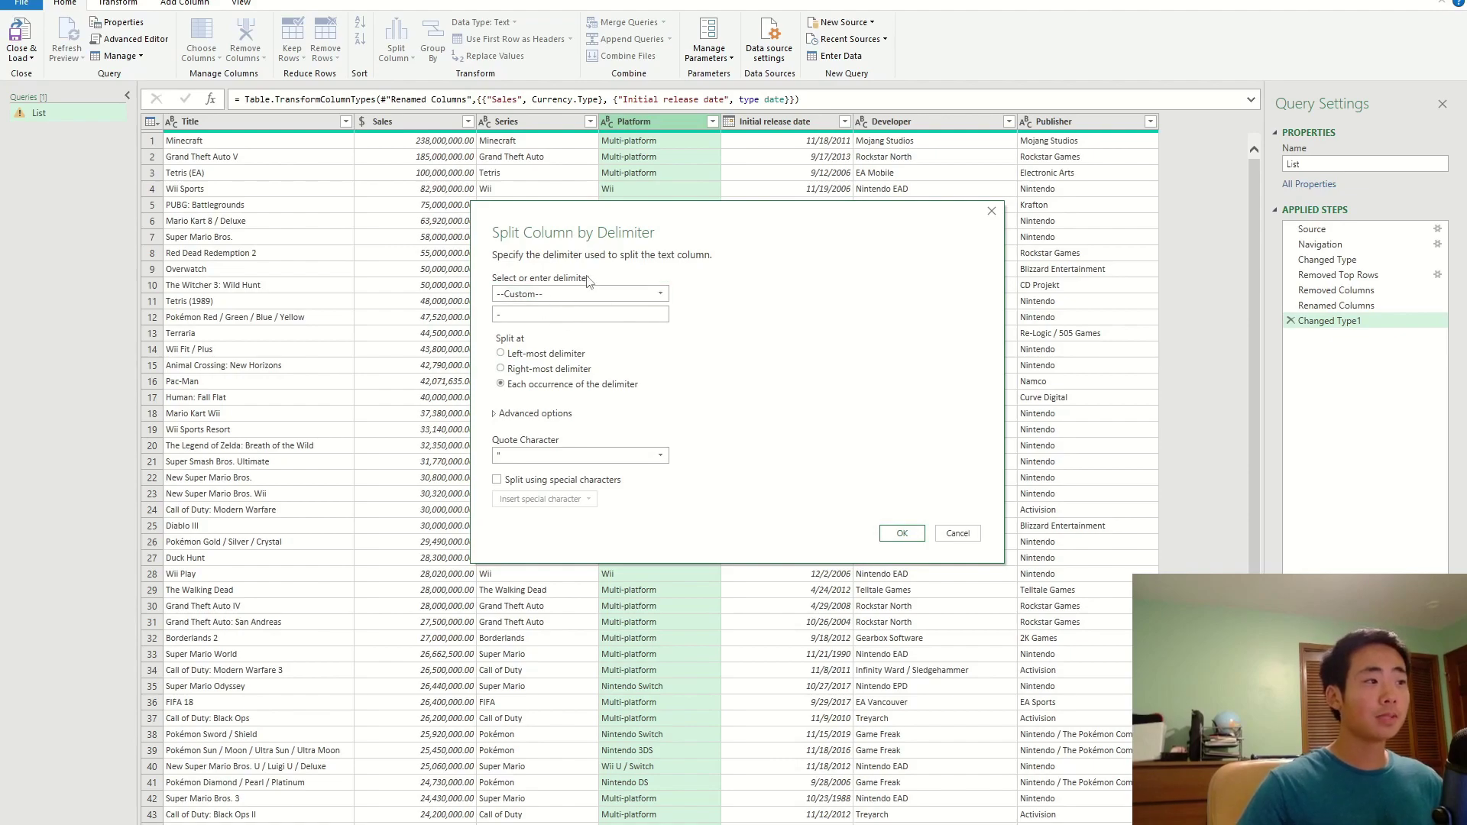
pyautogui.doubleClick(520, 314)
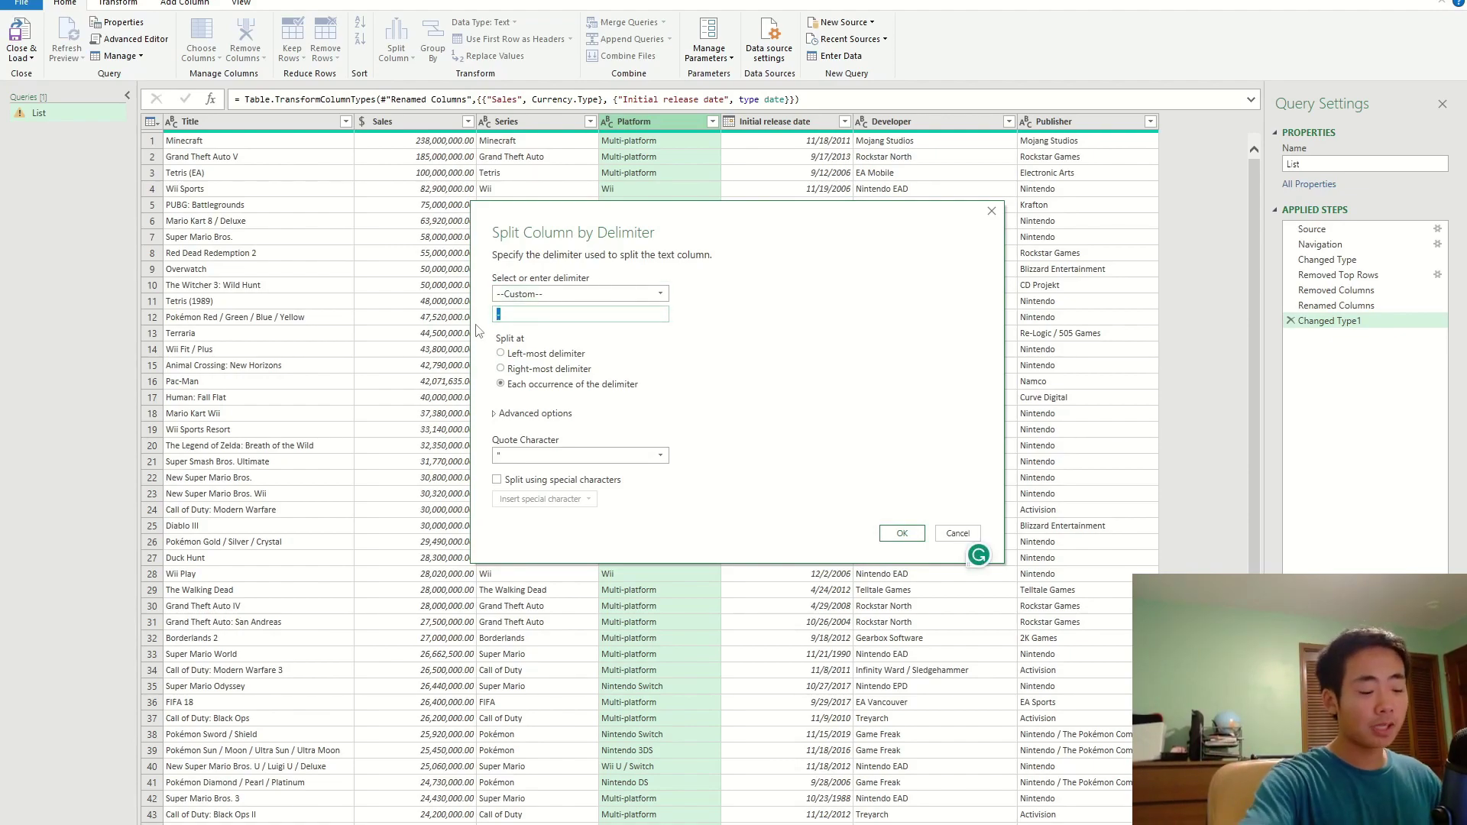
pyautogui.click(911, 535)
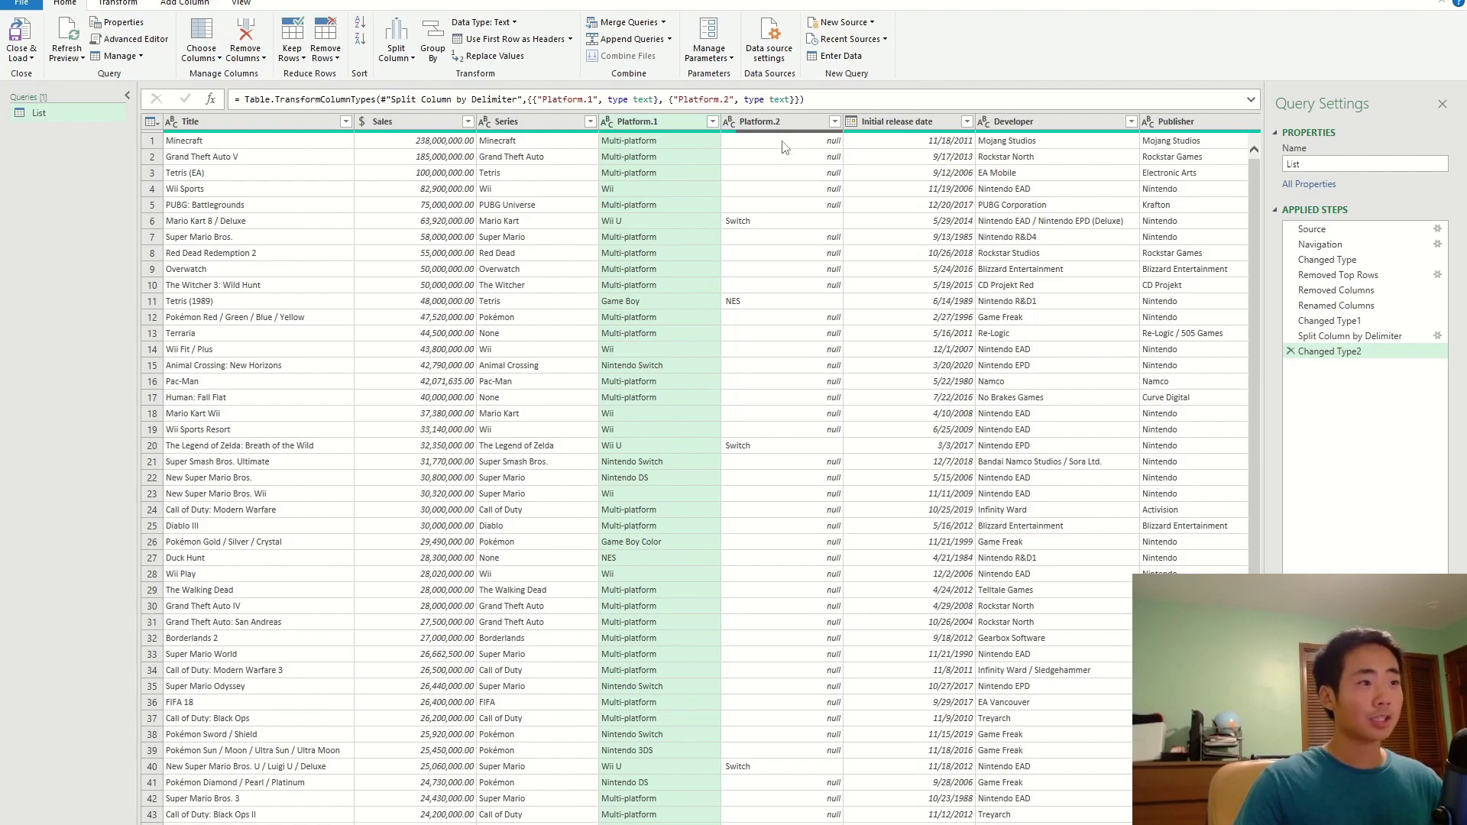
# Delete the mostly empty Platform.2 column and select the remaining Platform.1 column
pyautogui.scroll(-2, 795, 177)
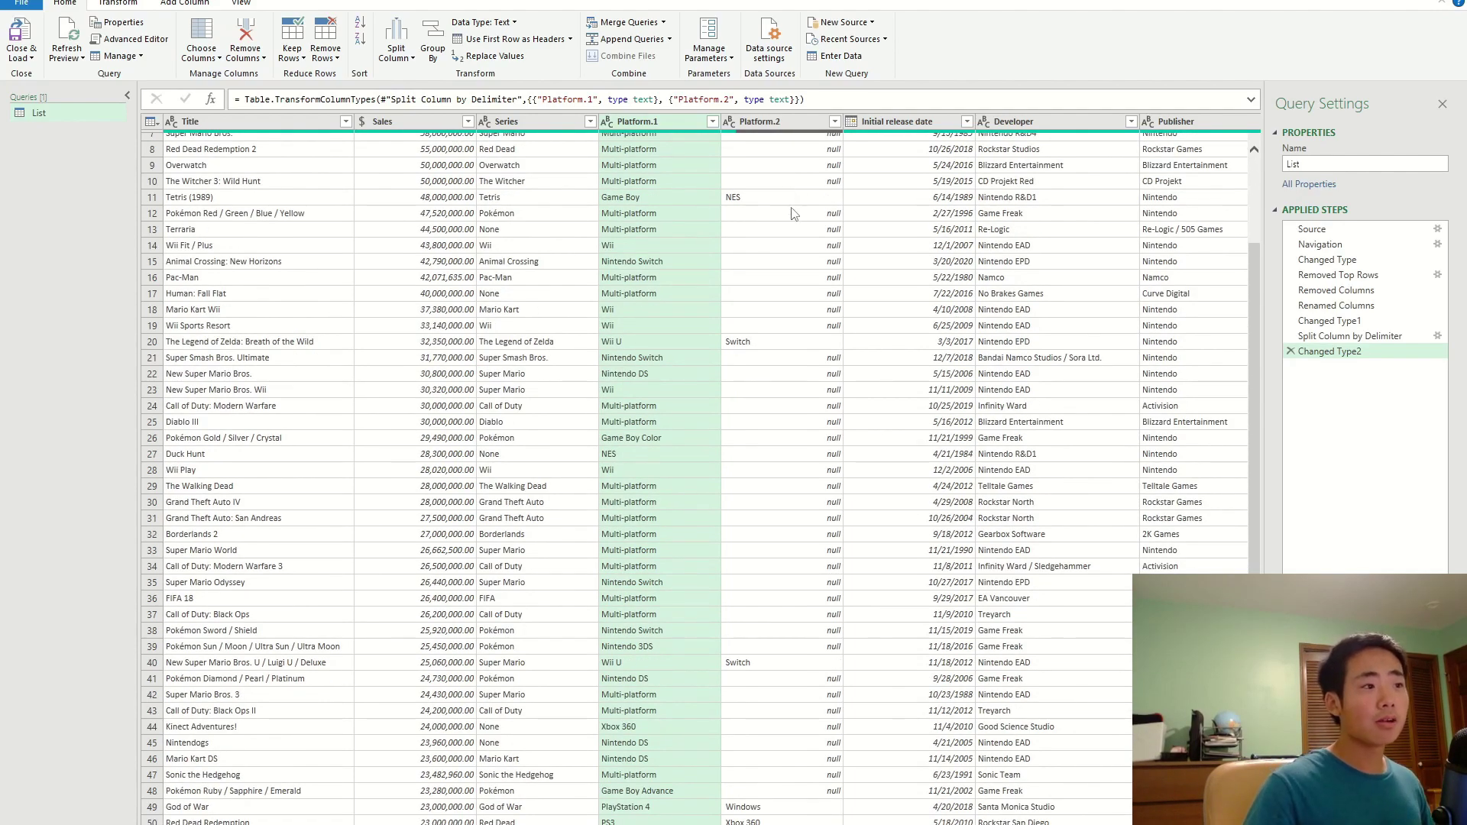
pyautogui.scroll(2, 798, 222)
pyautogui.click(801, 179)
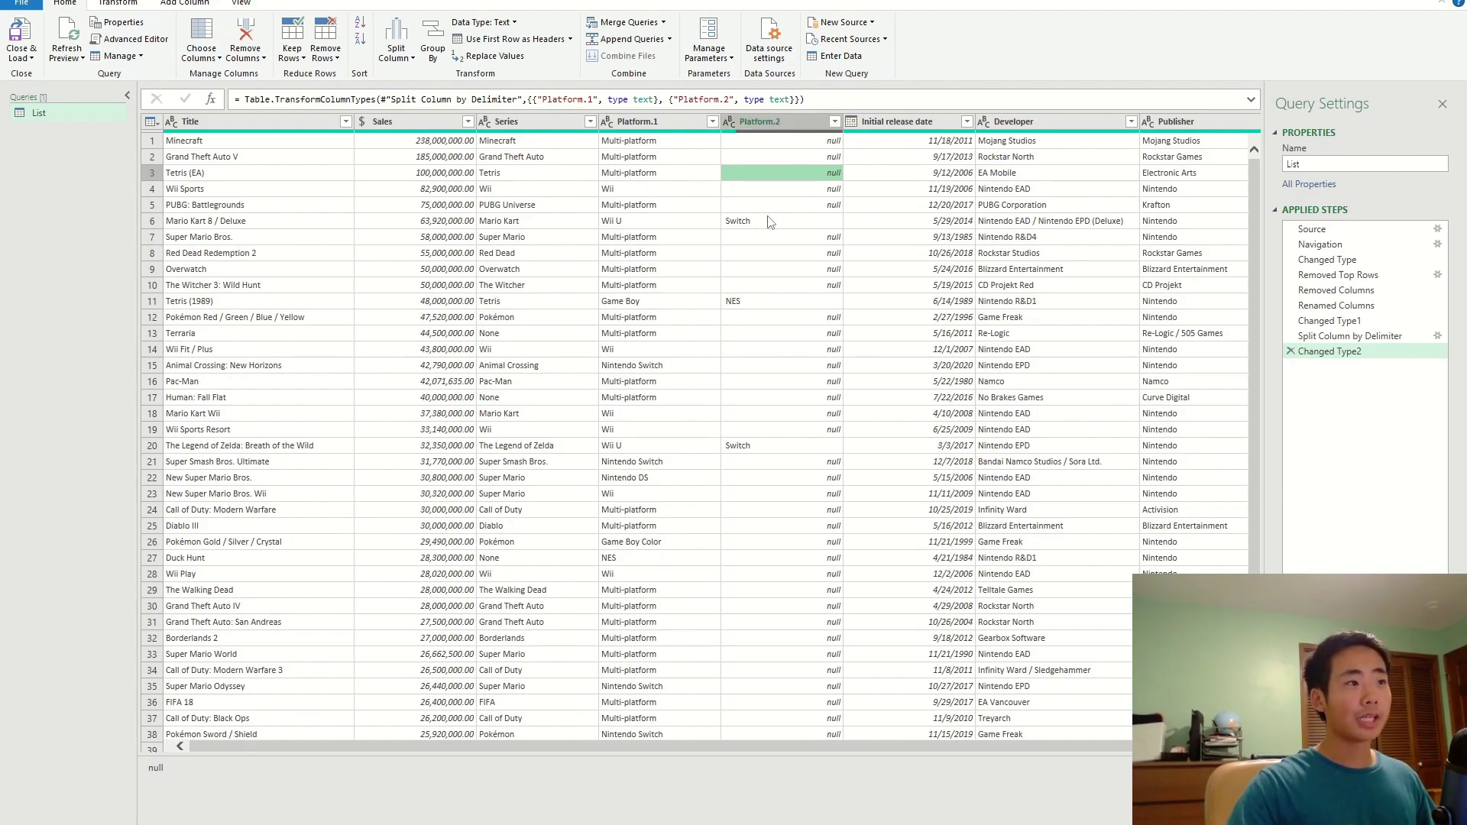
pyautogui.rightClick(757, 130)
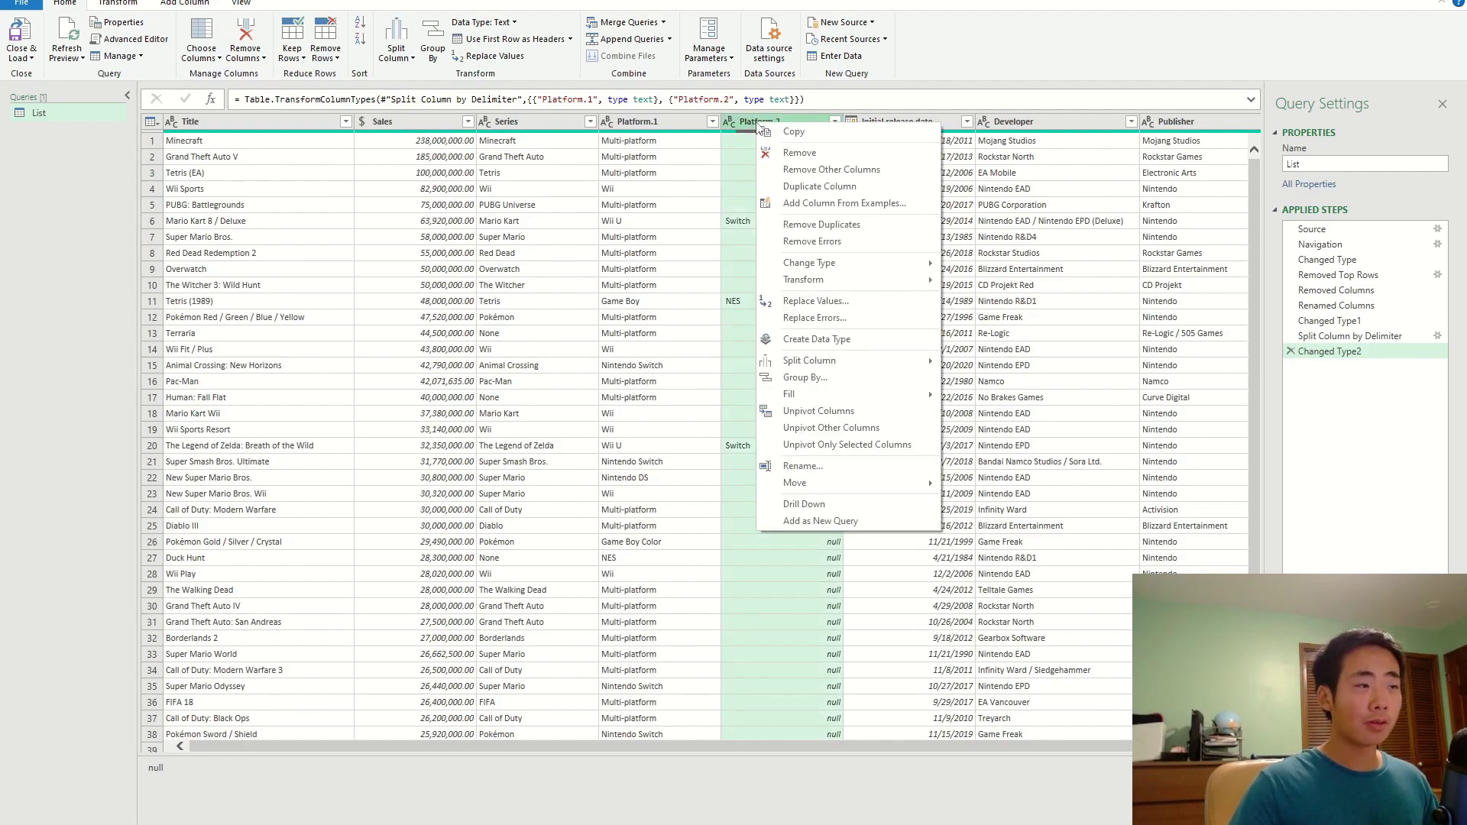
pyautogui.click(796, 148)
pyautogui.click(659, 156)
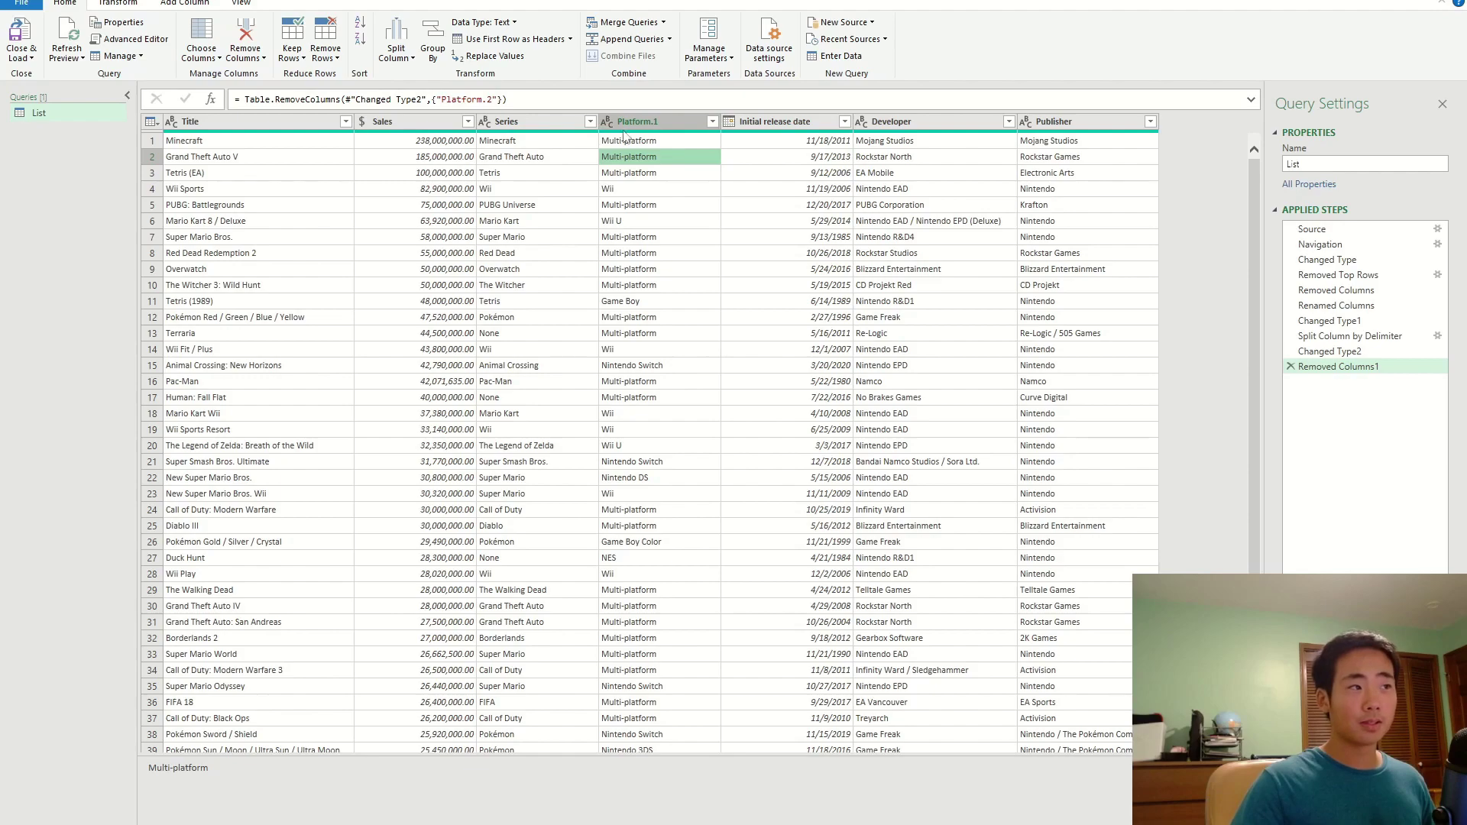
pyautogui.scroll(-4, 641, 145)
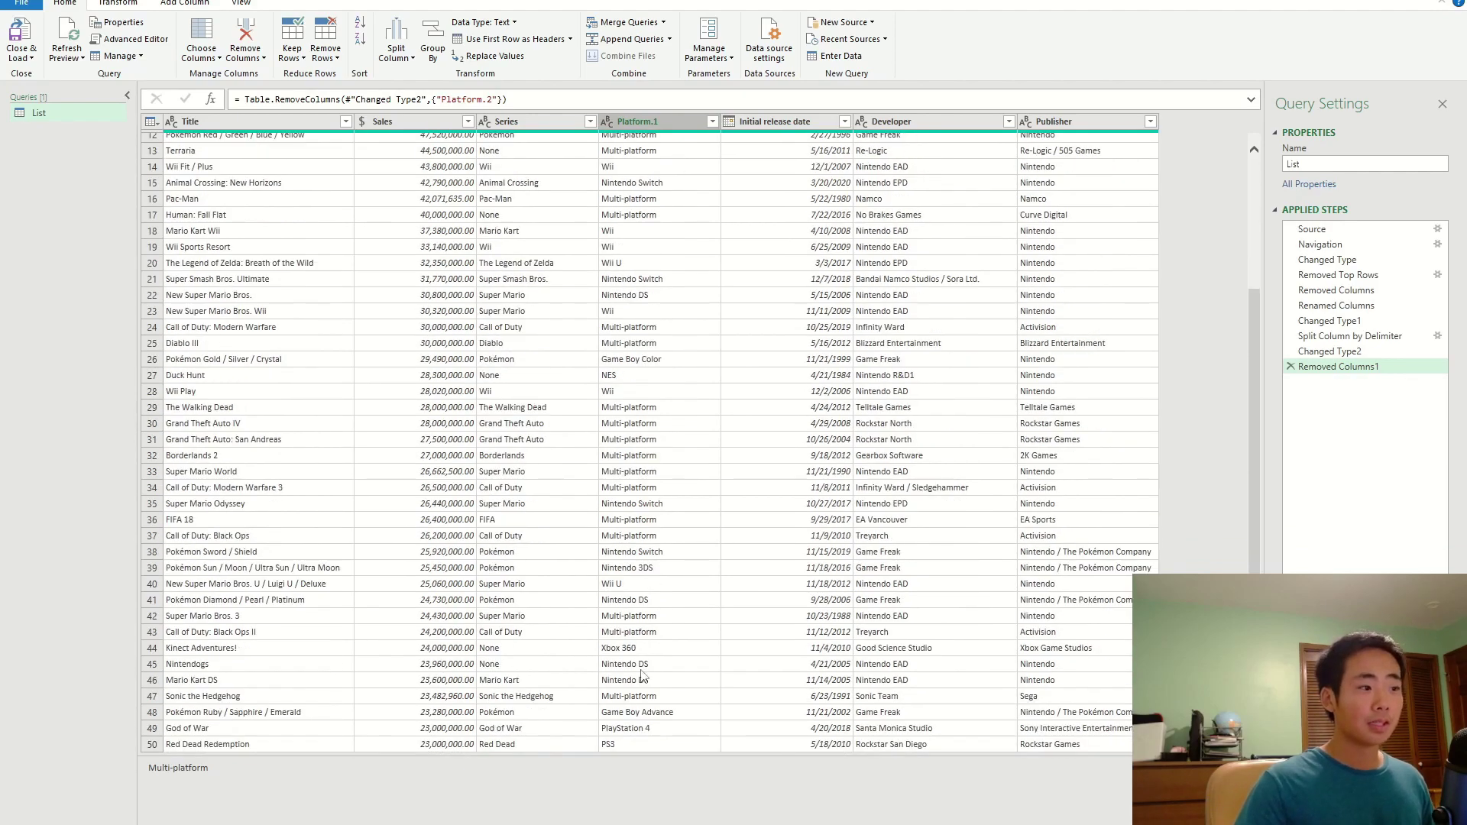
pyautogui.scroll(4, 663, 366)
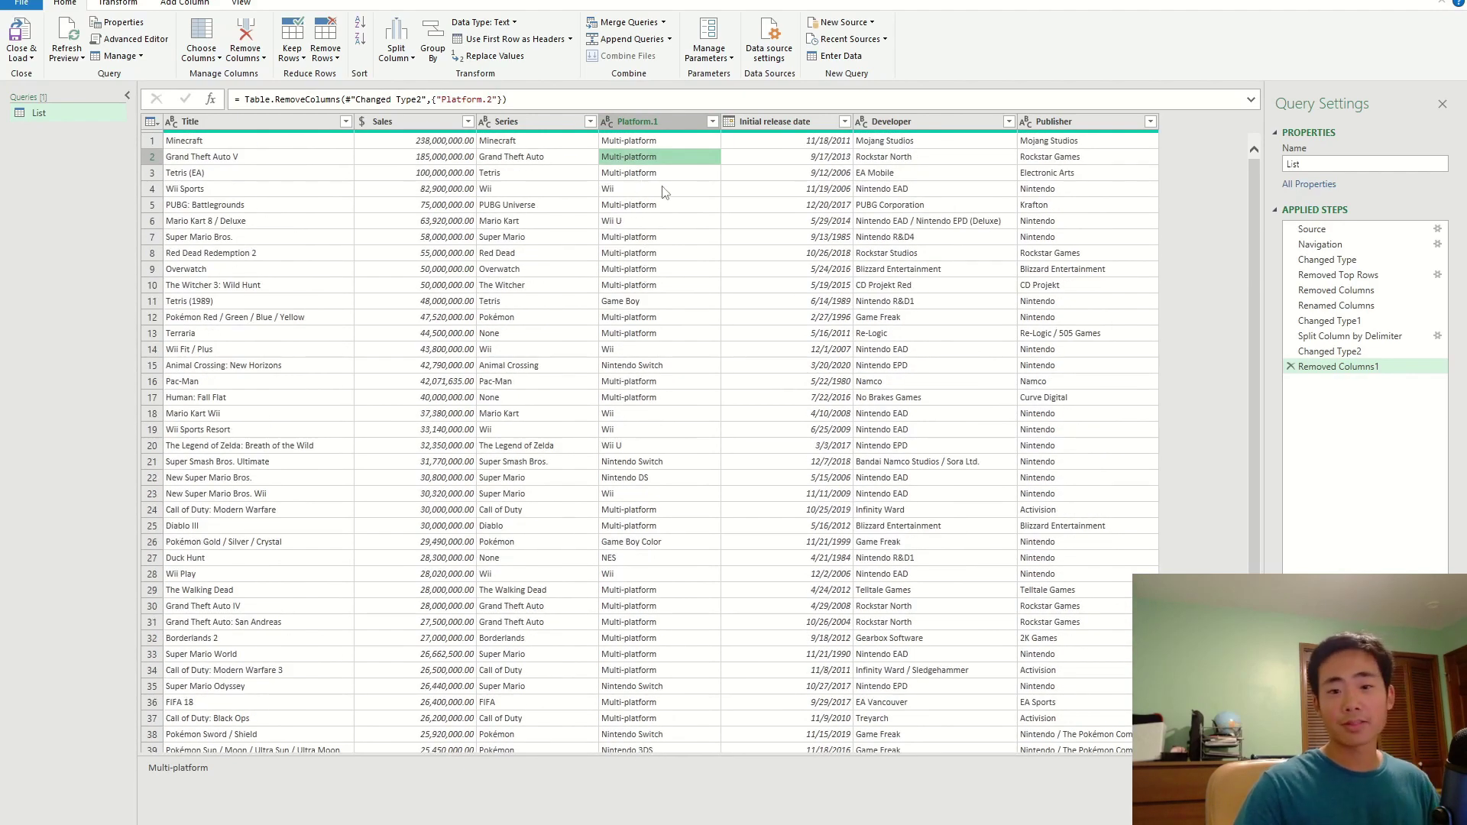
pyautogui.hotkey('ctrl', 'space')
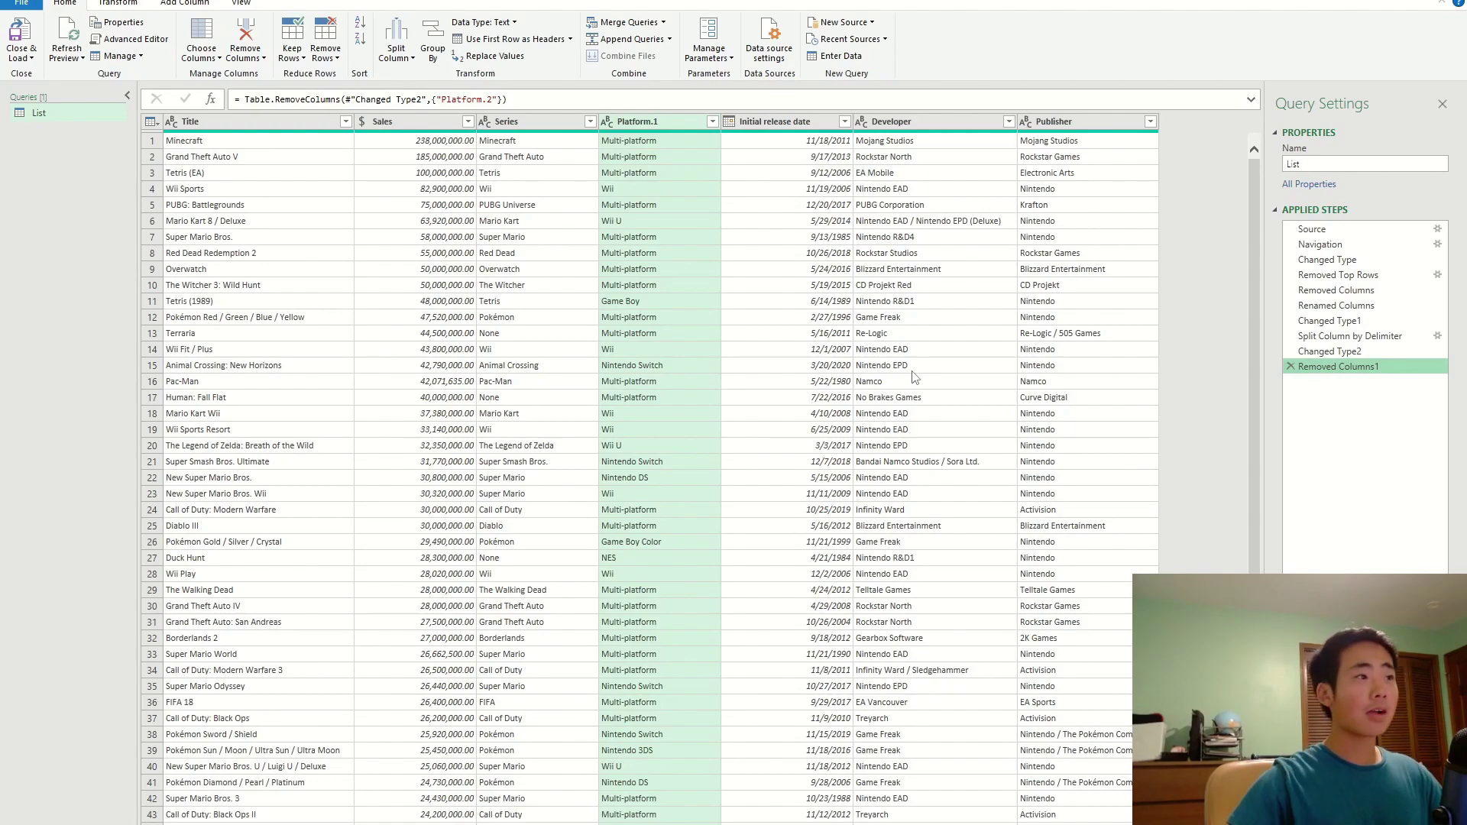
# Give the Platform.1 column the name Platform again
pyautogui.rightClick(646, 130)
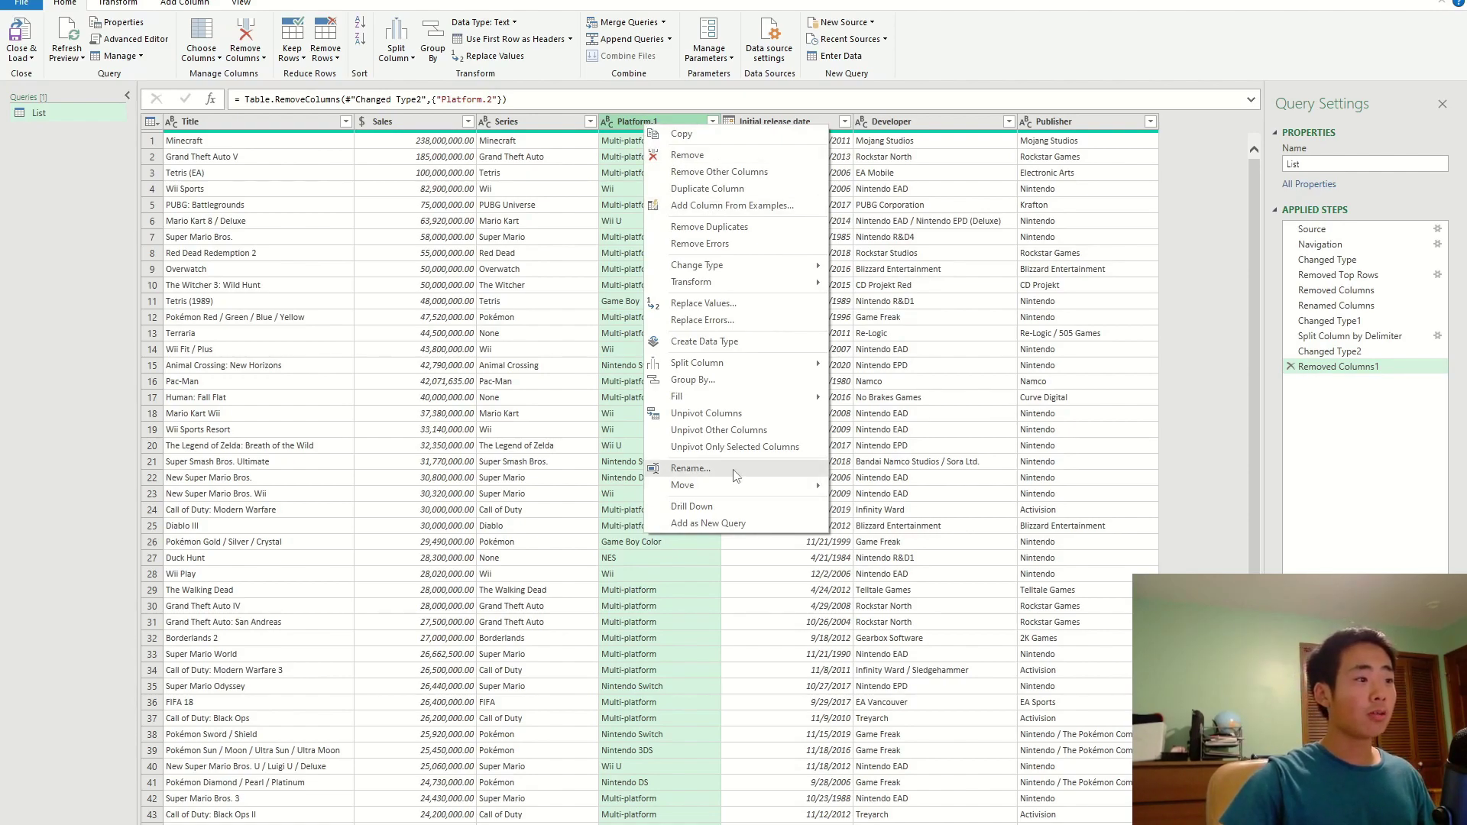
pyautogui.click(696, 468)
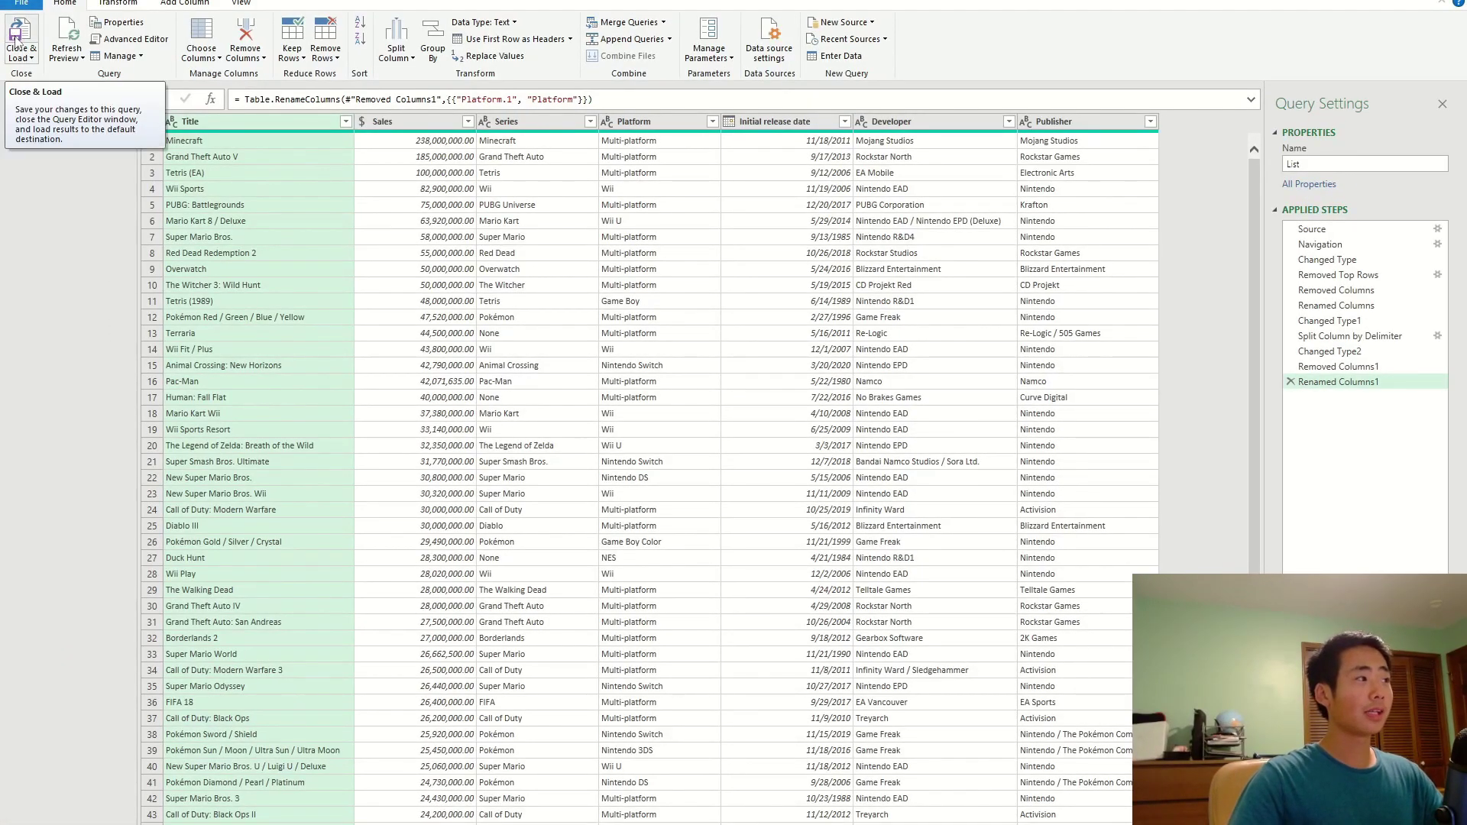
# Close & Load the cleaned List query into a worksheet table of 51 best-selling games
pyautogui.click(22, 42)
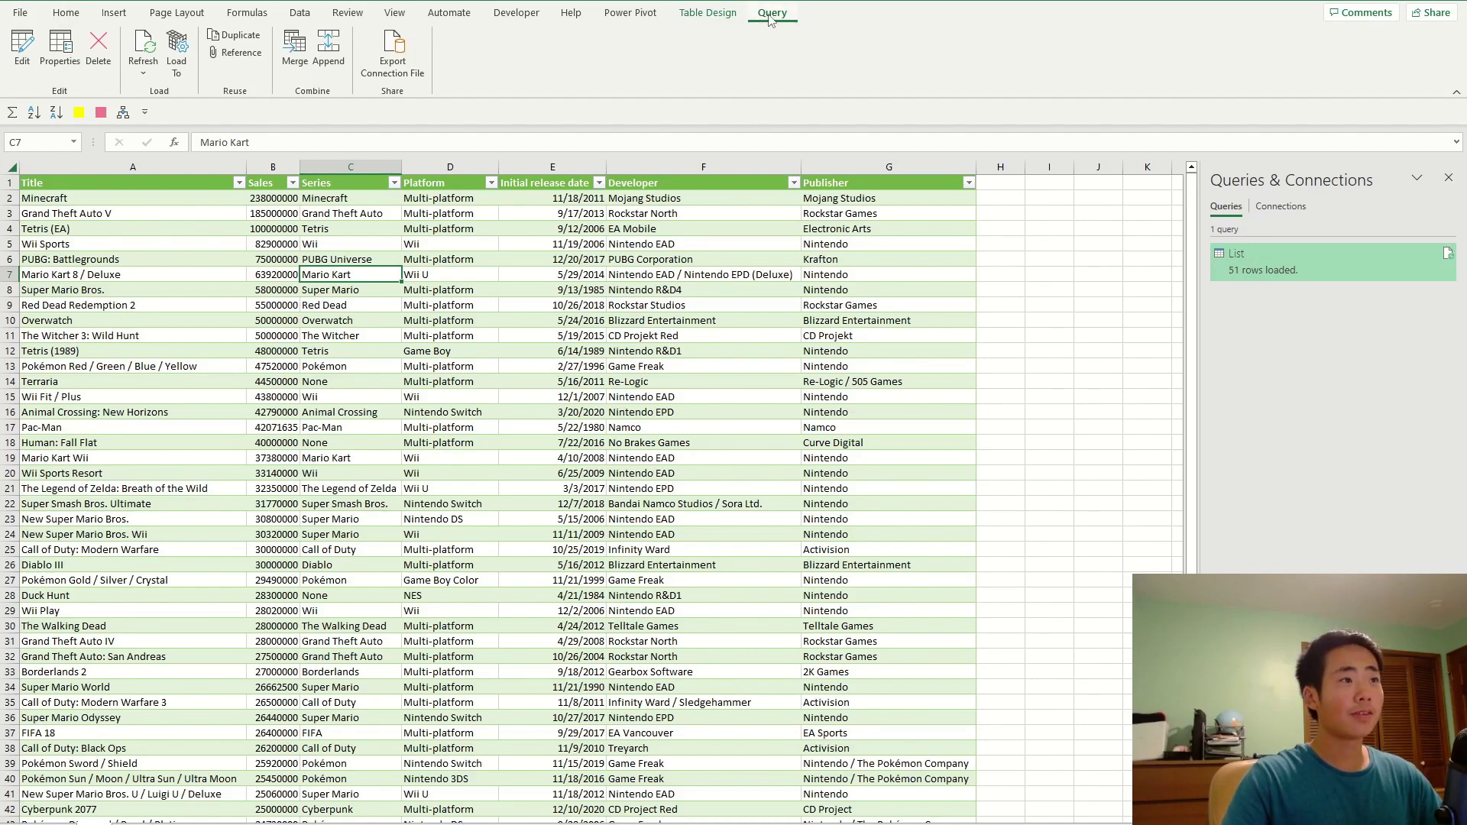
# Reopen the List query in Power Query Editor, its steps ending at Renamed Columns1
pyautogui.click(21, 48)
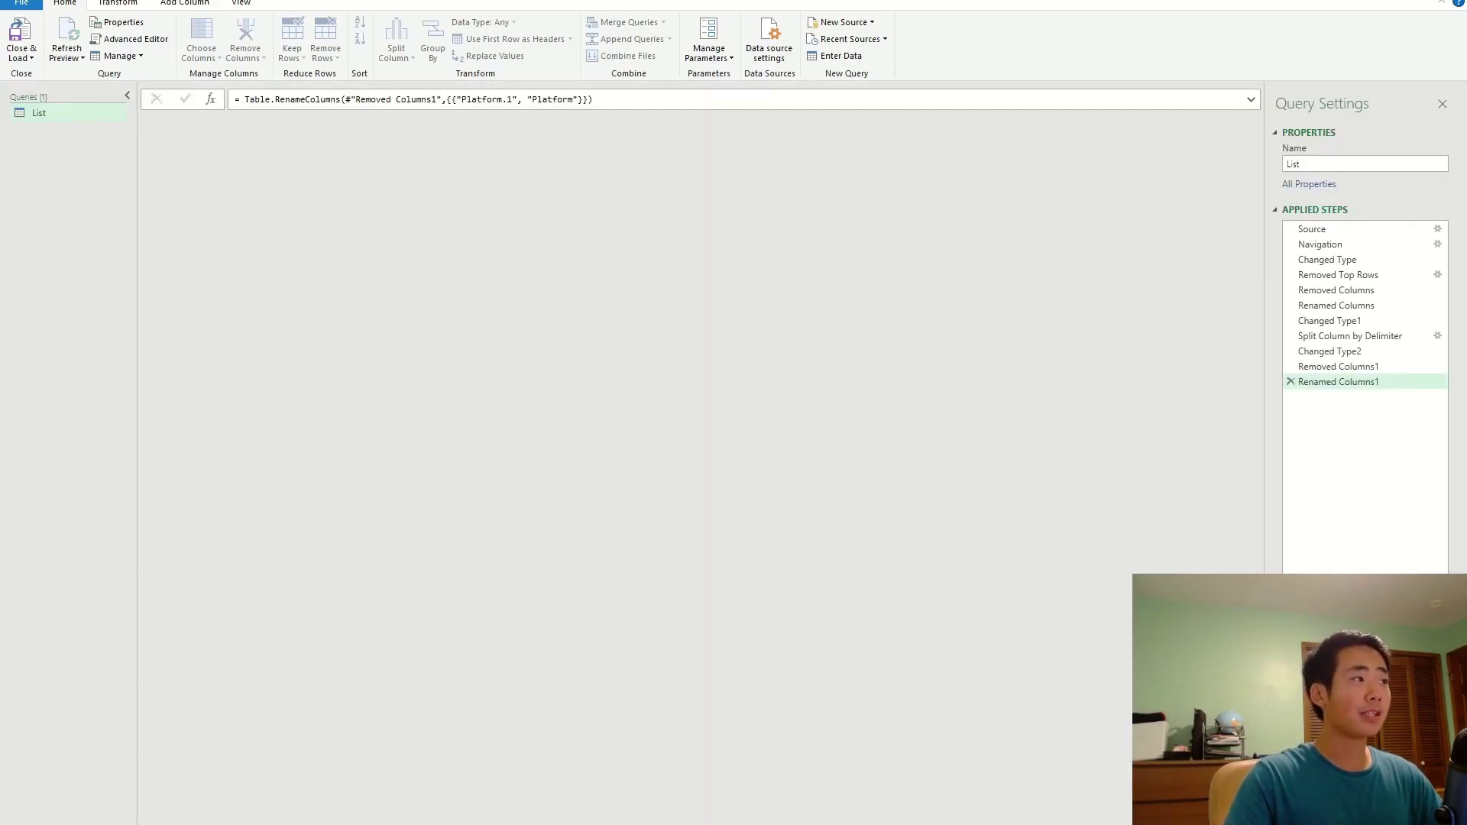